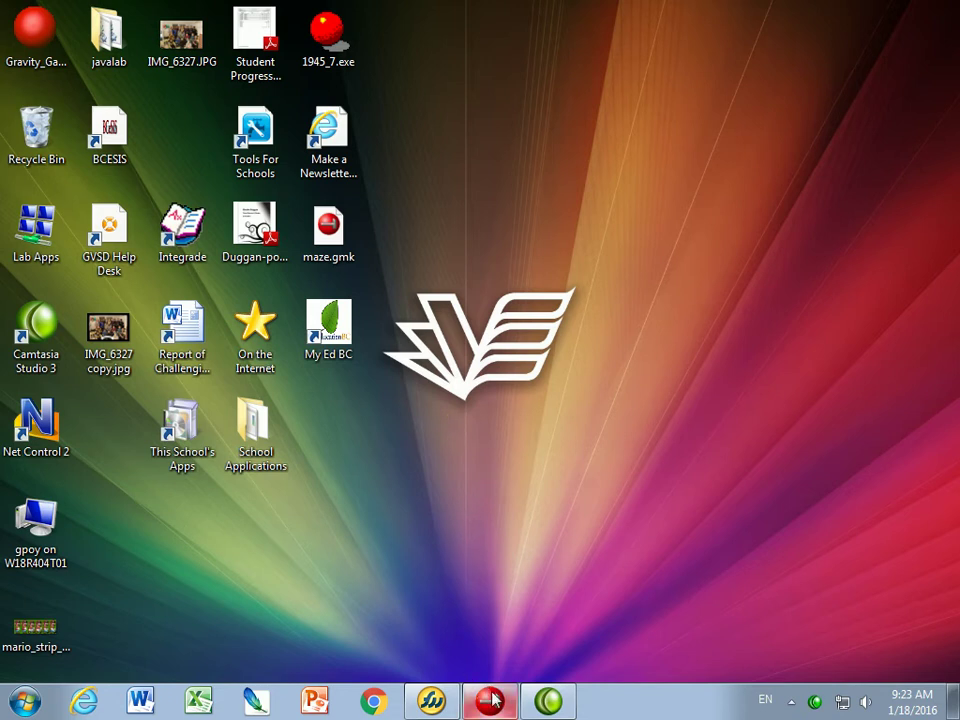
- Restore the Game Maker window showing mario_January_7.gmk with obj_mario's properties
left_click(489, 700)
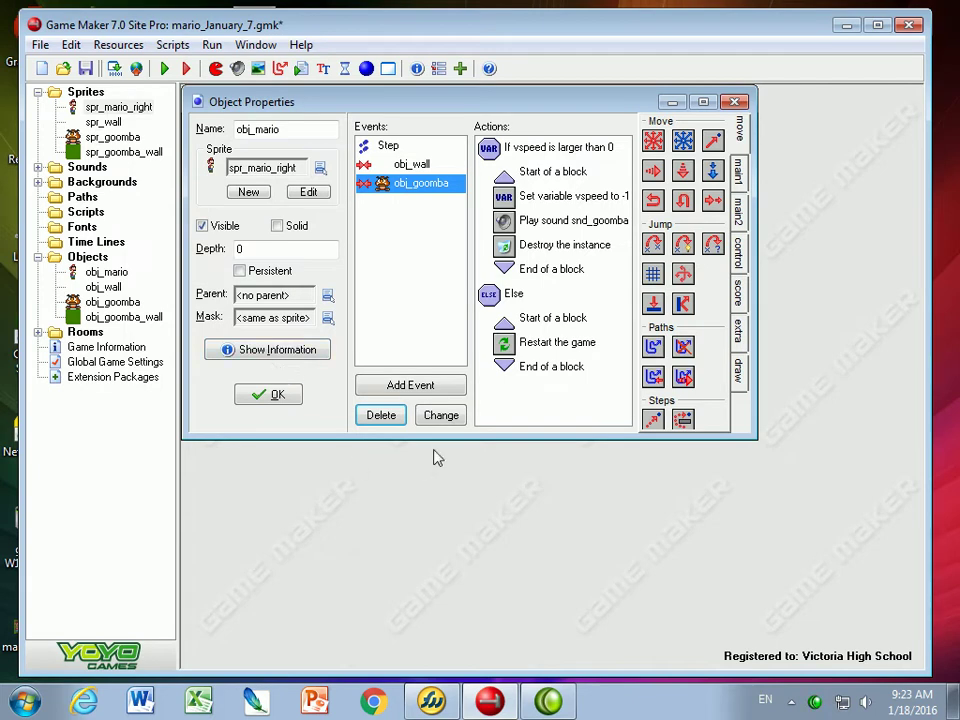
- Open spr_mario_right in the Sprite Editor, showing its six 16 x 32 frames
left_click(98, 109)
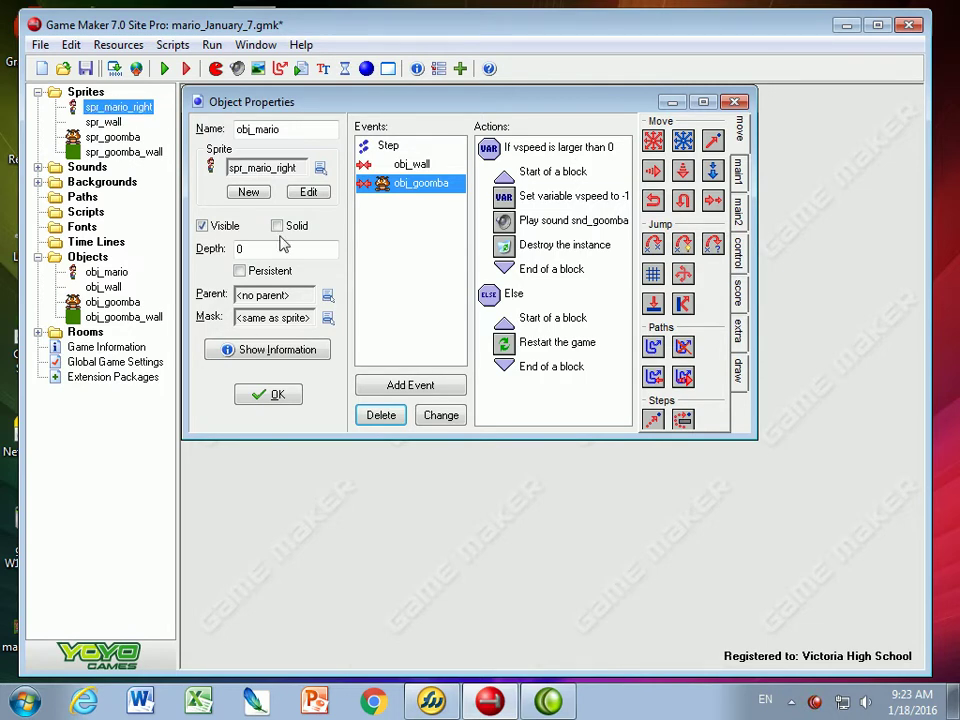
double_click(117, 108)
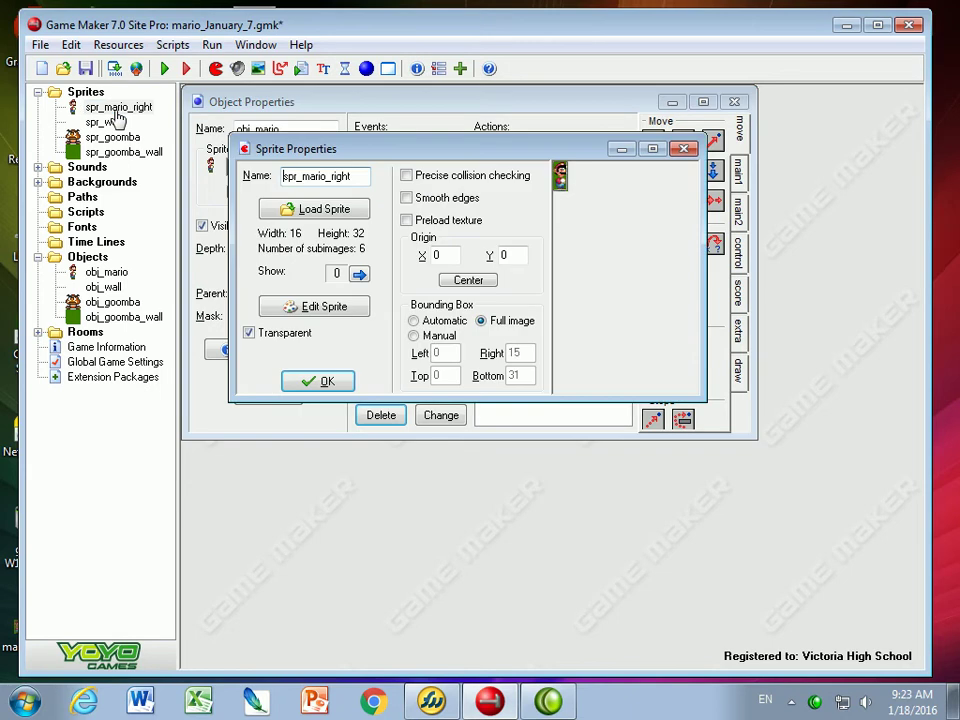
left_click(312, 308)
left_click(212, 201)
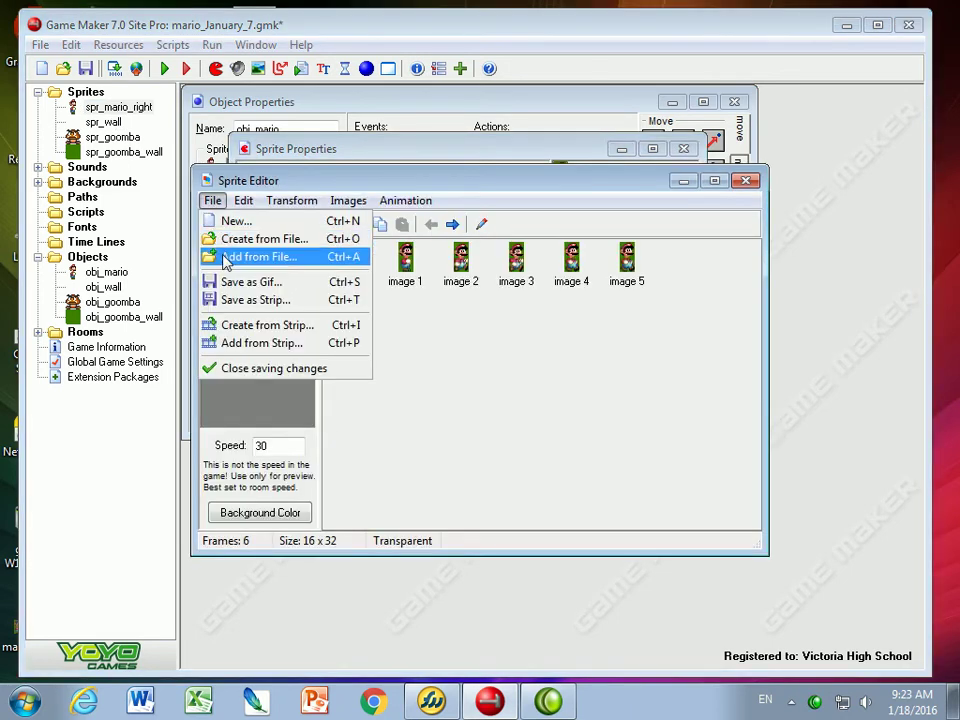
- Choose mario_strip_6.bmp from Collaboration$ (W:) > students > Assignments > mario_sounds as the strip image
left_click(265, 327)
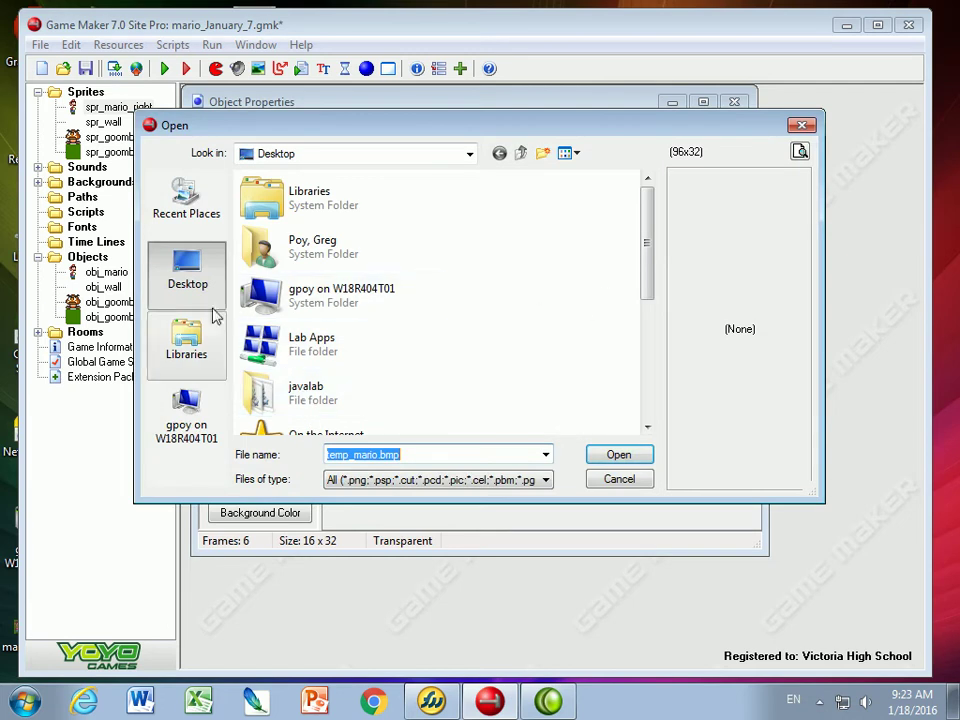
left_click(188, 418)
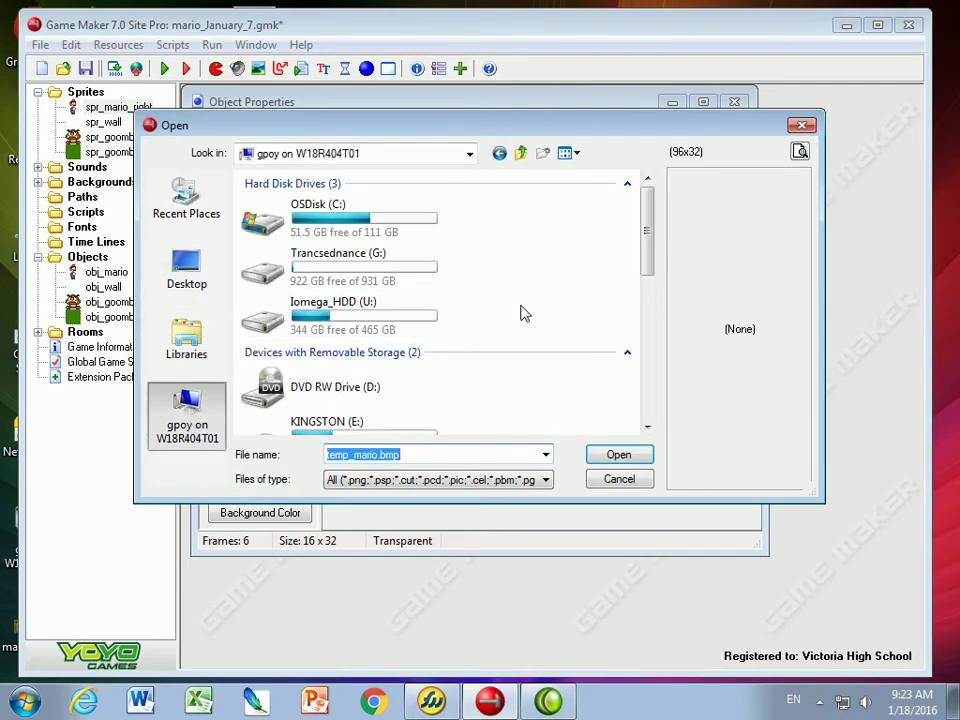
left_click_drag(640, 247, 646, 354)
left_click(396, 388)
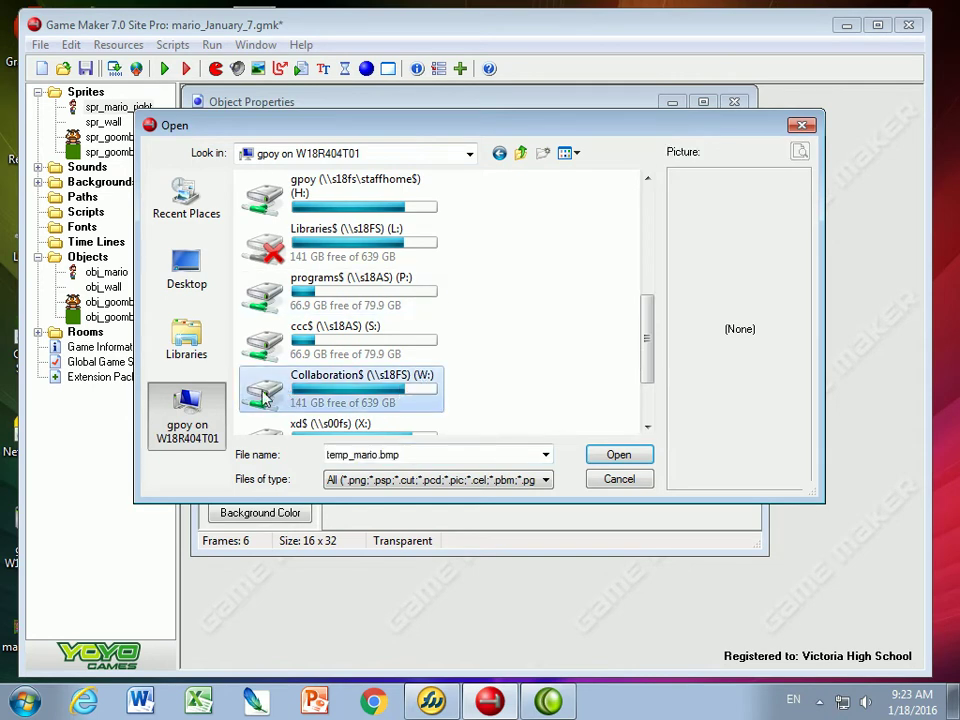
double_click(263, 398)
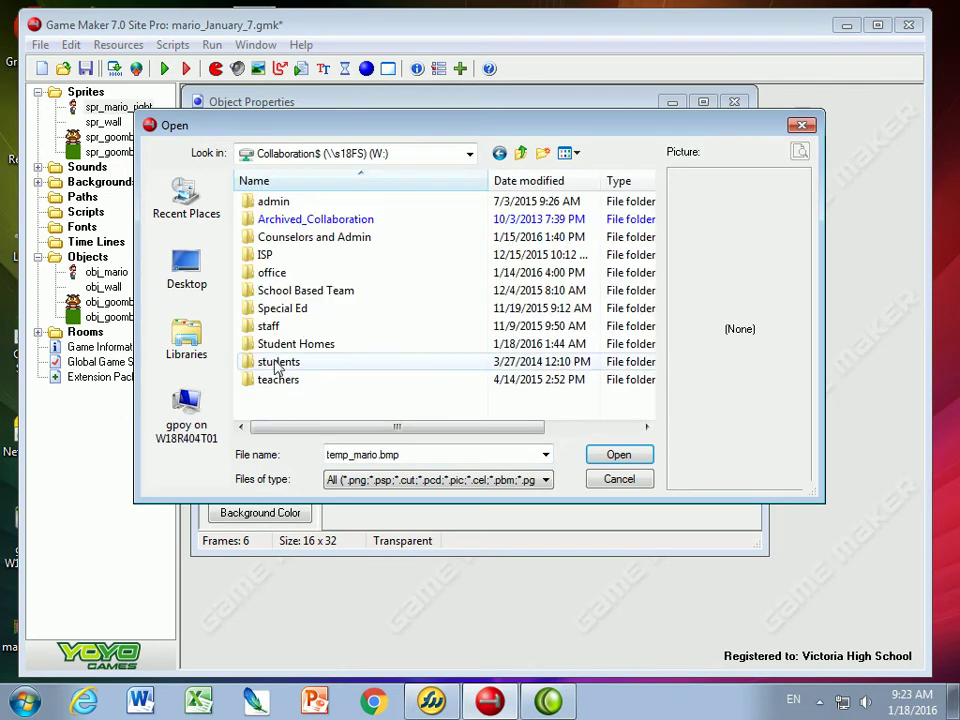
double_click(279, 364)
double_click(266, 326)
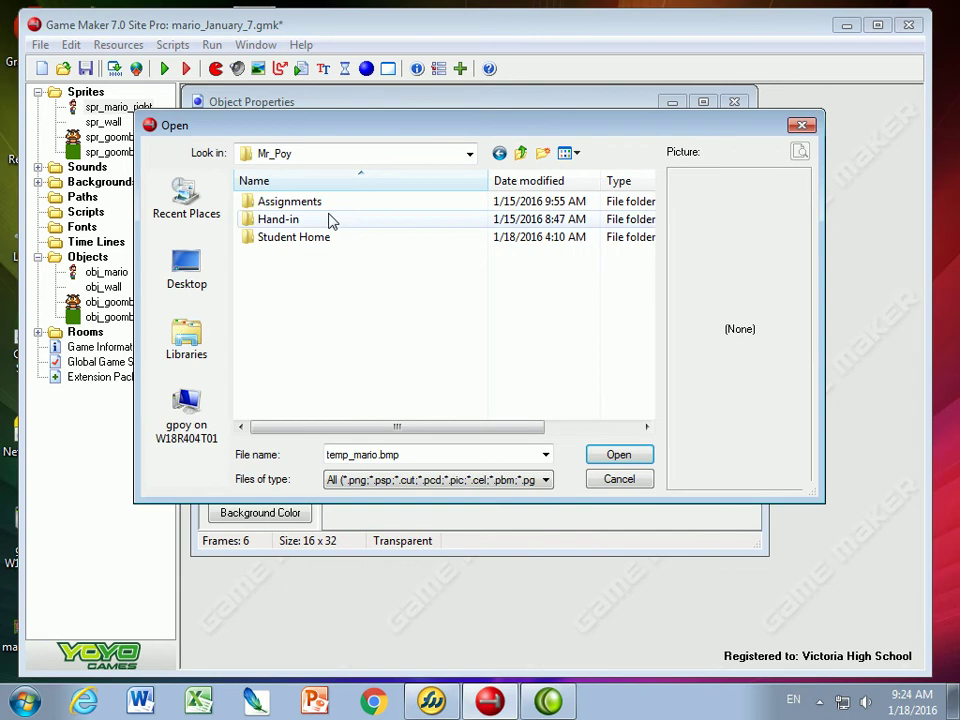
double_click(300, 204)
double_click(280, 309)
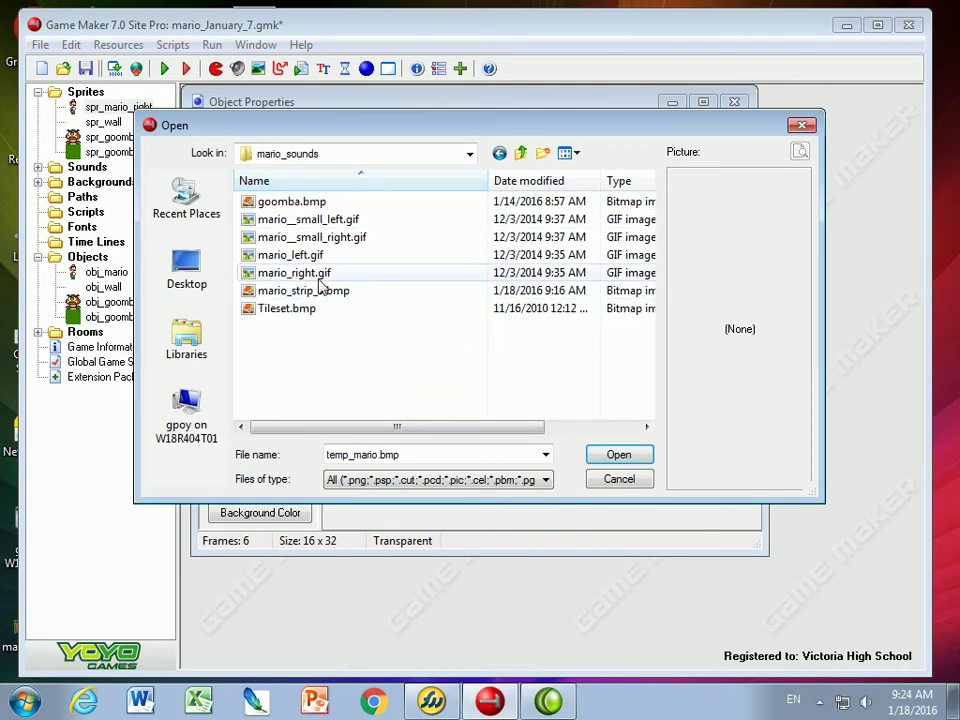
left_click(286, 293)
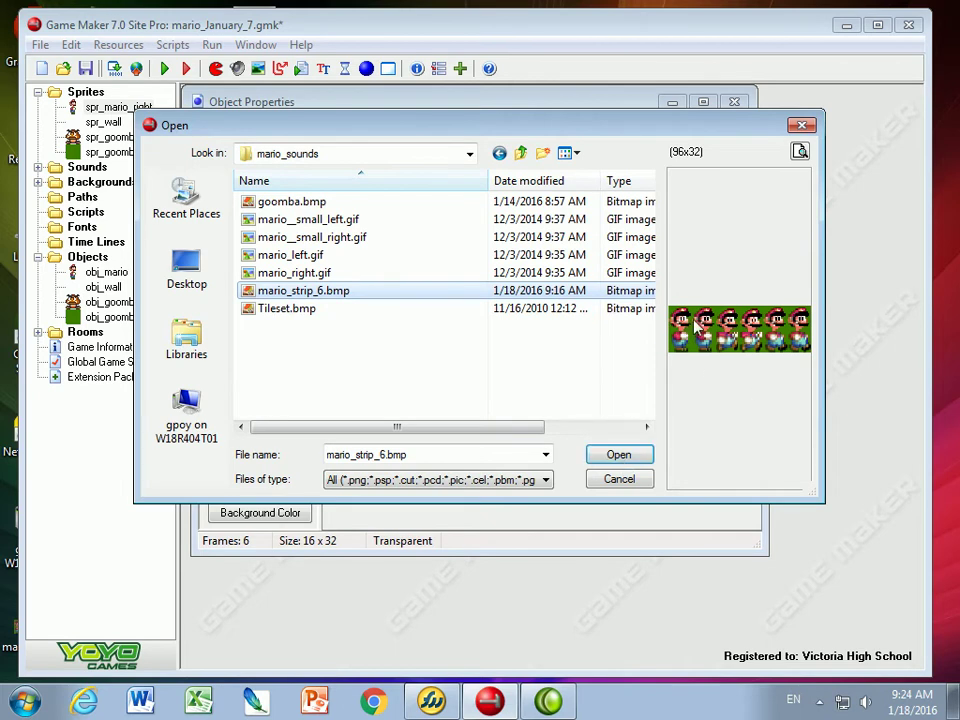
- Import the strip as 6 images, 6 per row, each 16 wide and 32 high
left_click(616, 456)
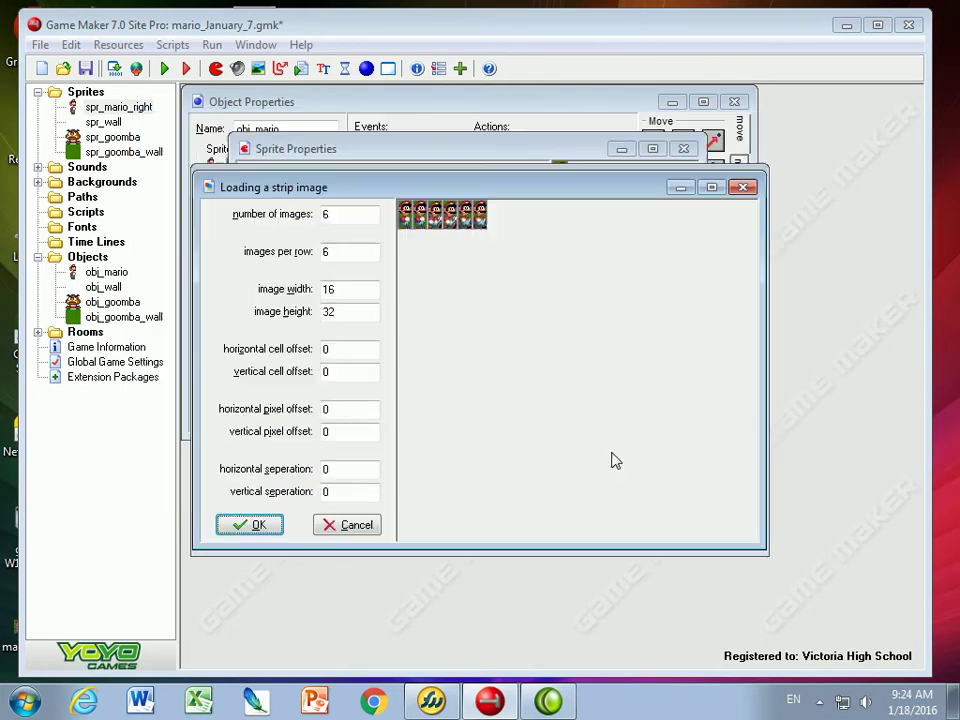
double_click(343, 214)
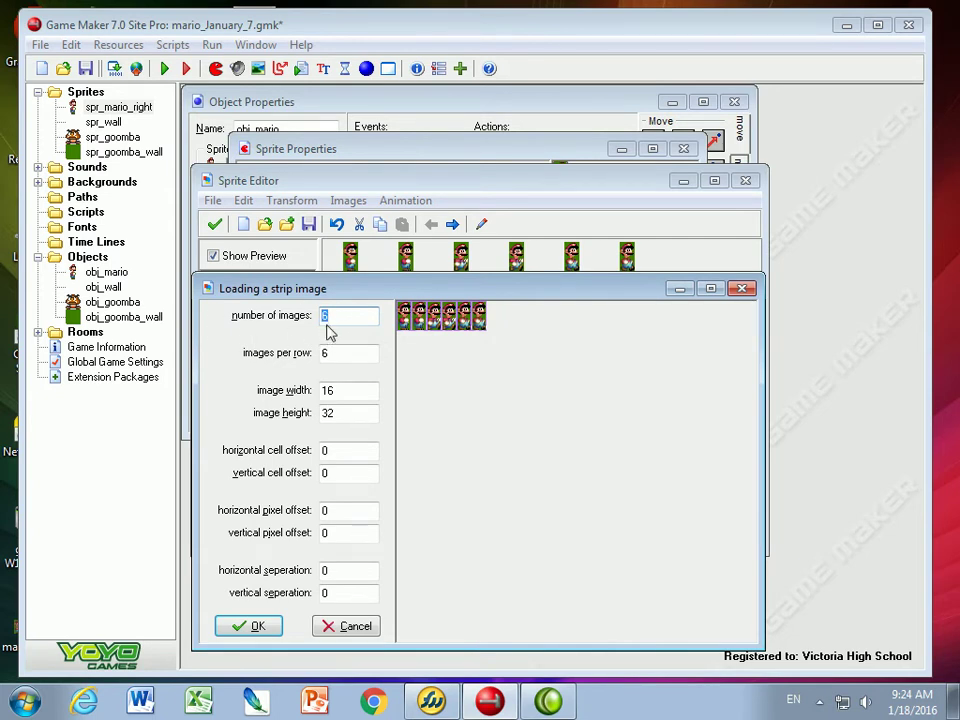
left_click(331, 353)
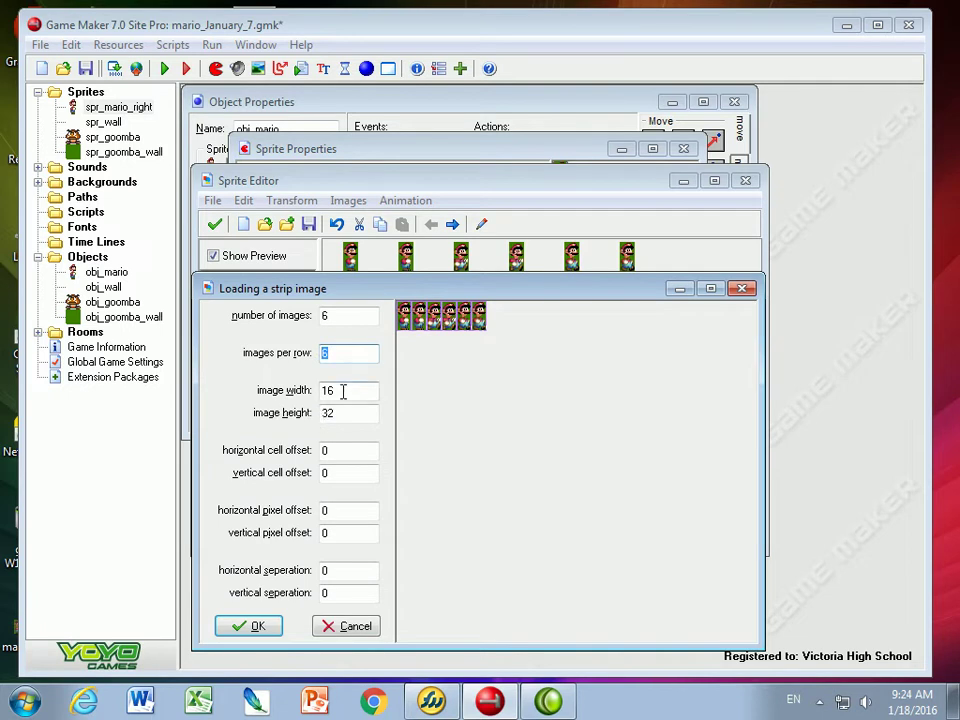
left_click(342, 390)
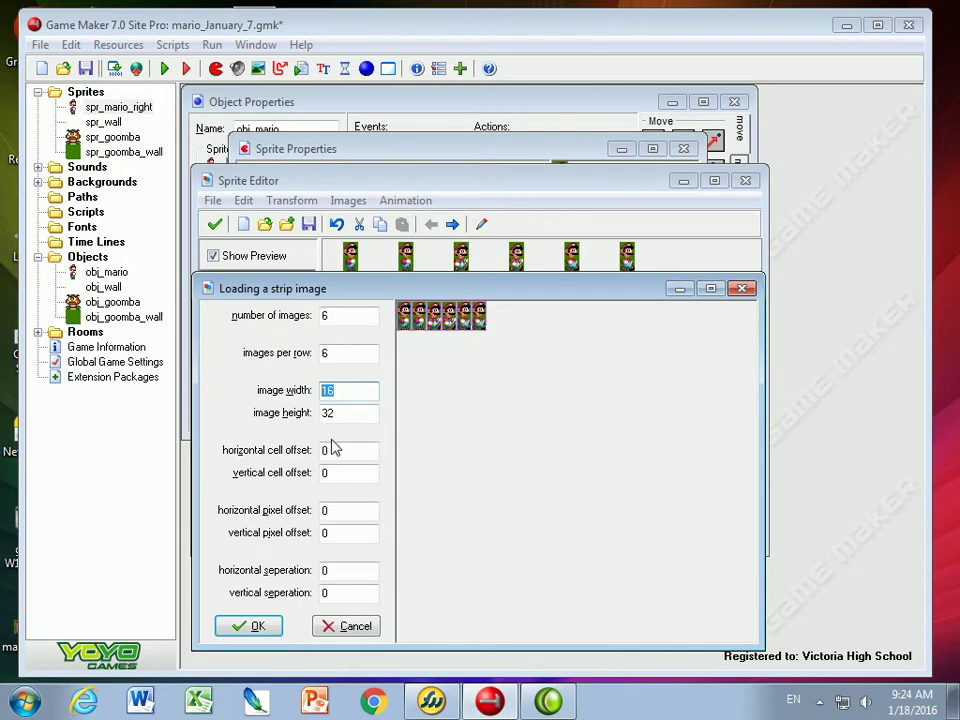
key("Tab")
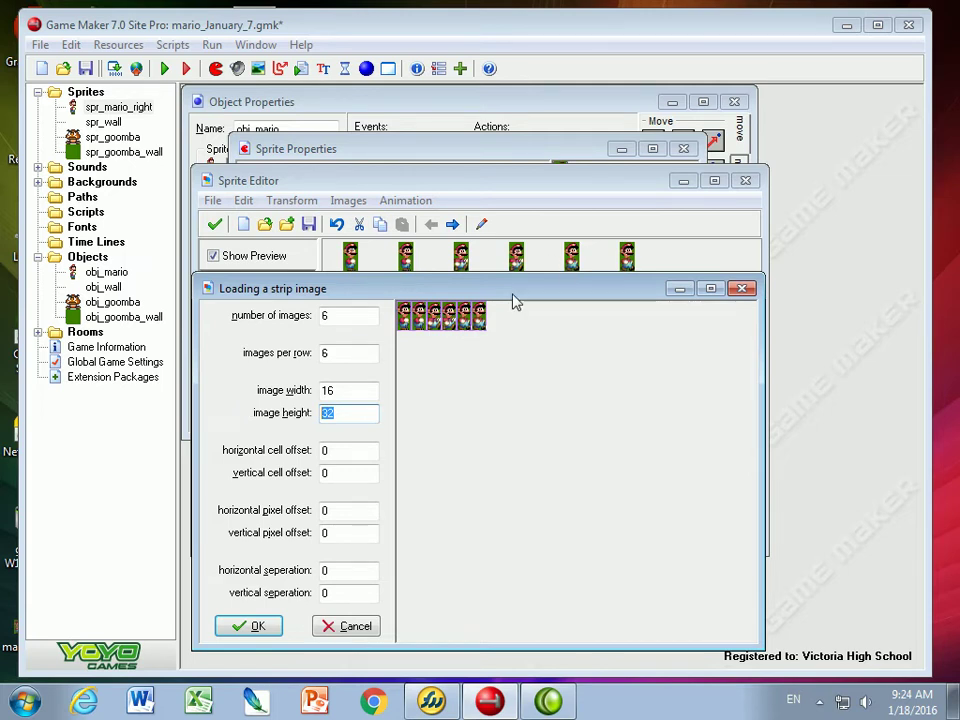
left_click(250, 625)
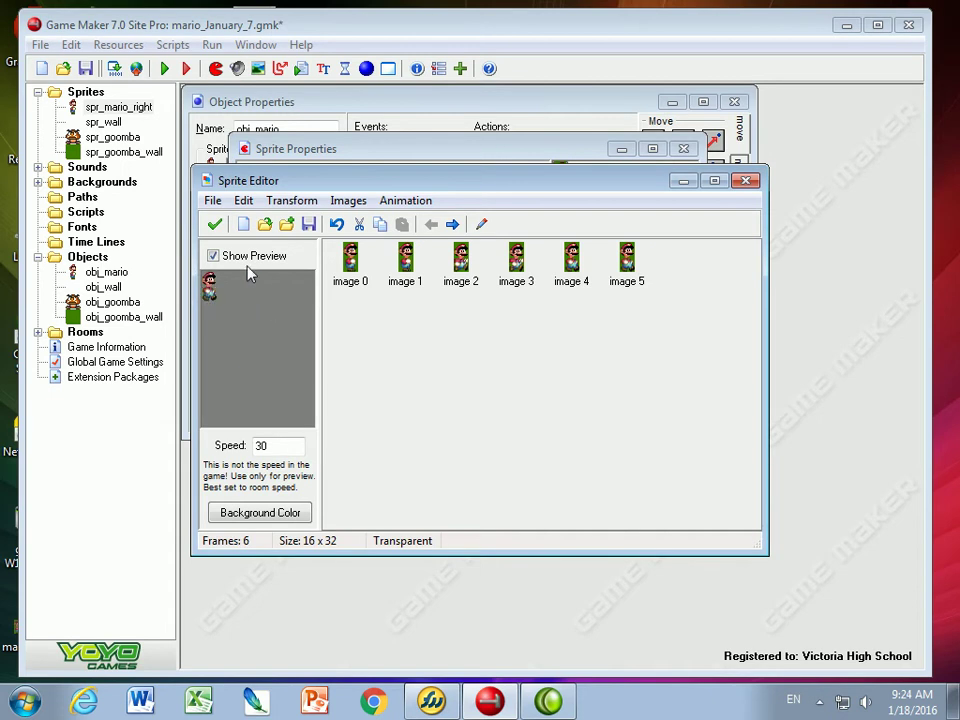
- Keep the rebuilt right frames, then add a sprite named spr_mario_left and open its editor
left_click(214, 224)
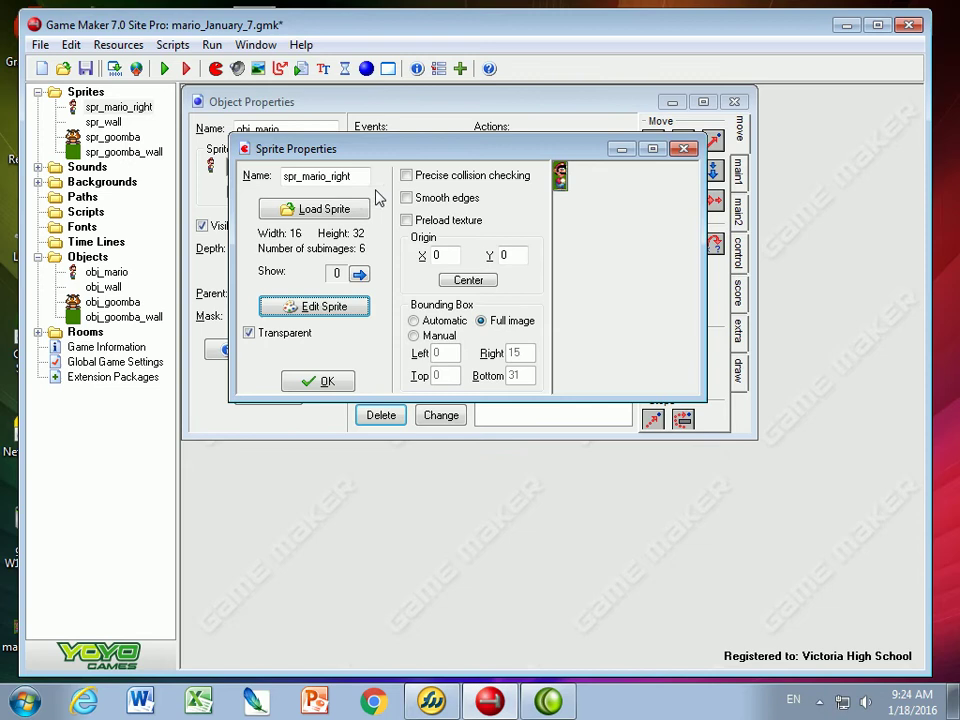
left_click(318, 381)
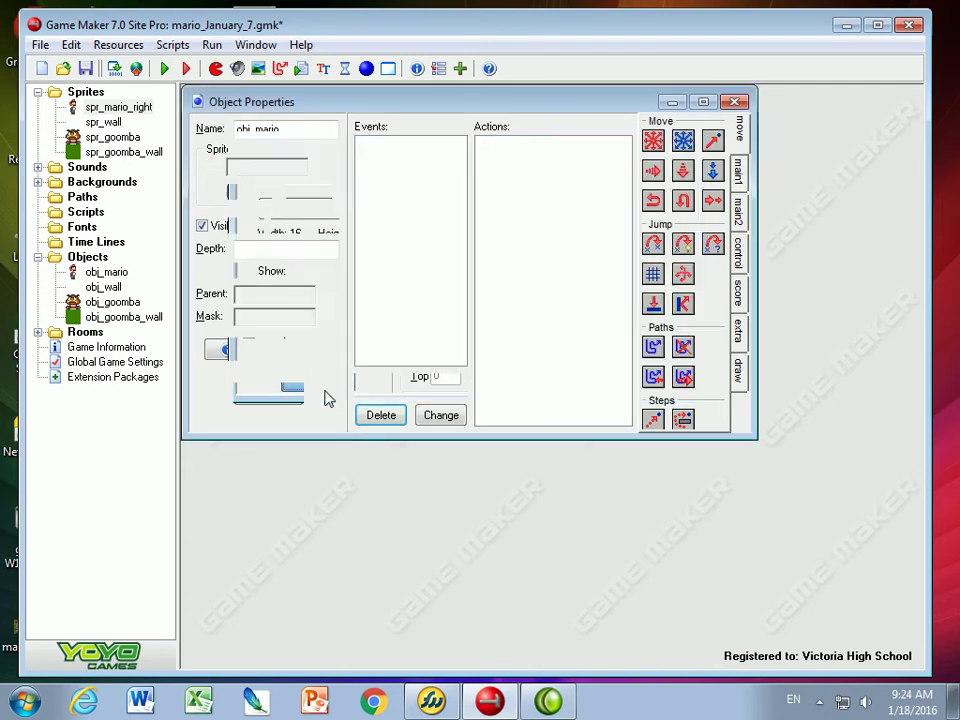
right_click(106, 112)
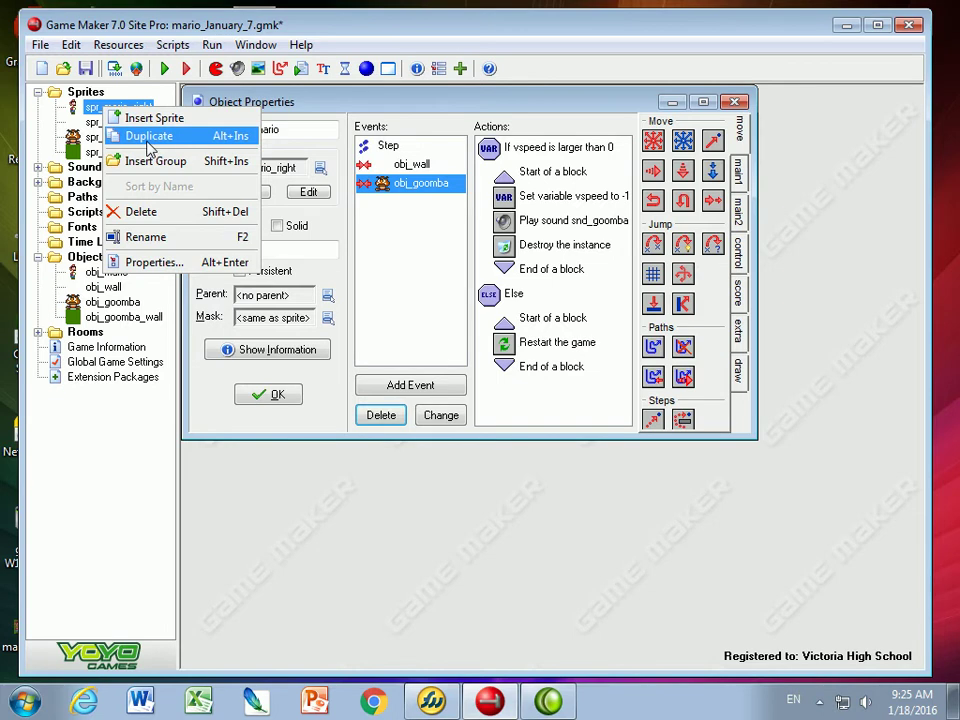
left_click(145, 118)
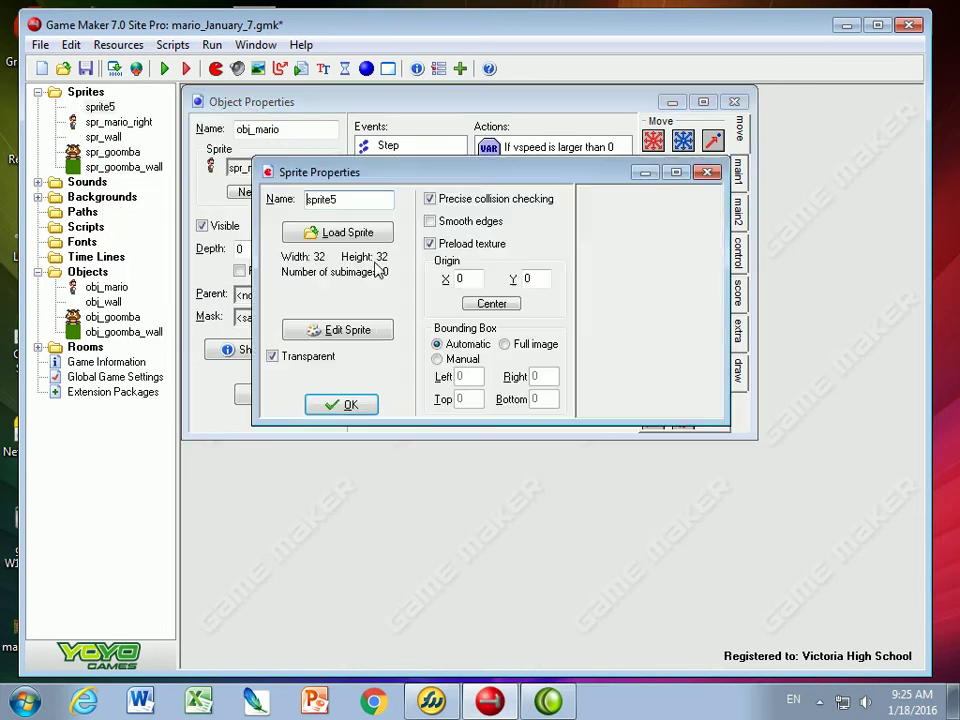
type("spr")
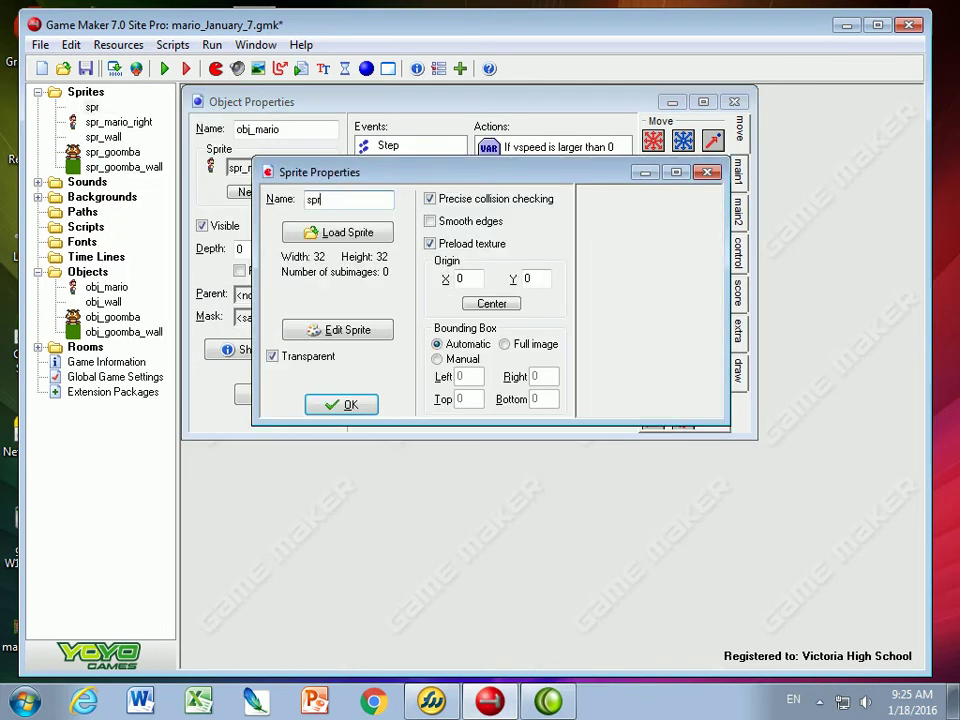
type("_mario_left")
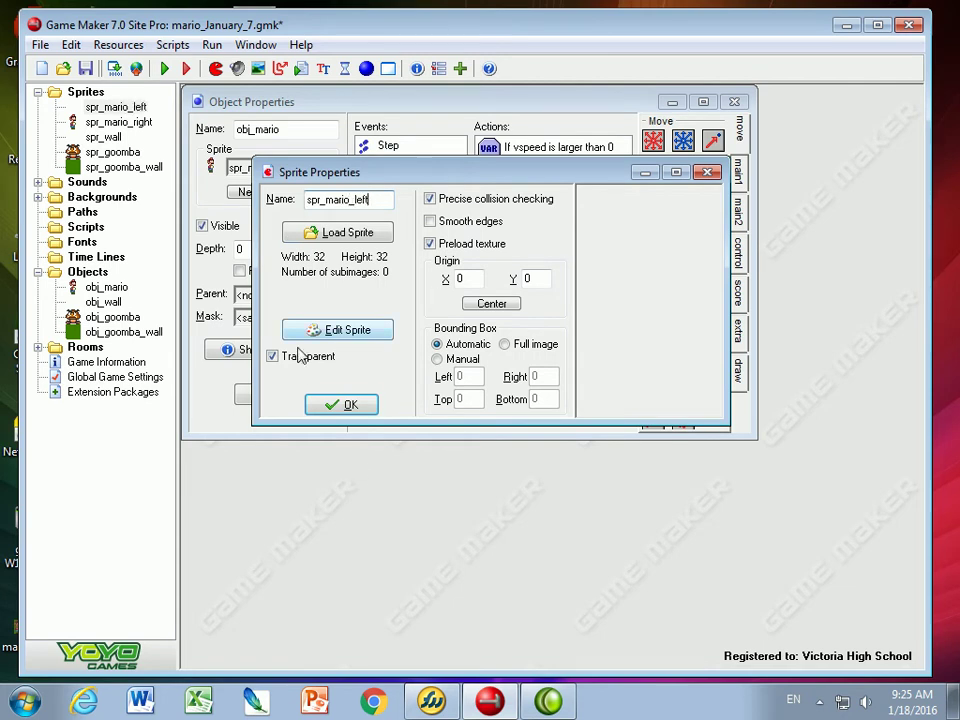
left_click(318, 332)
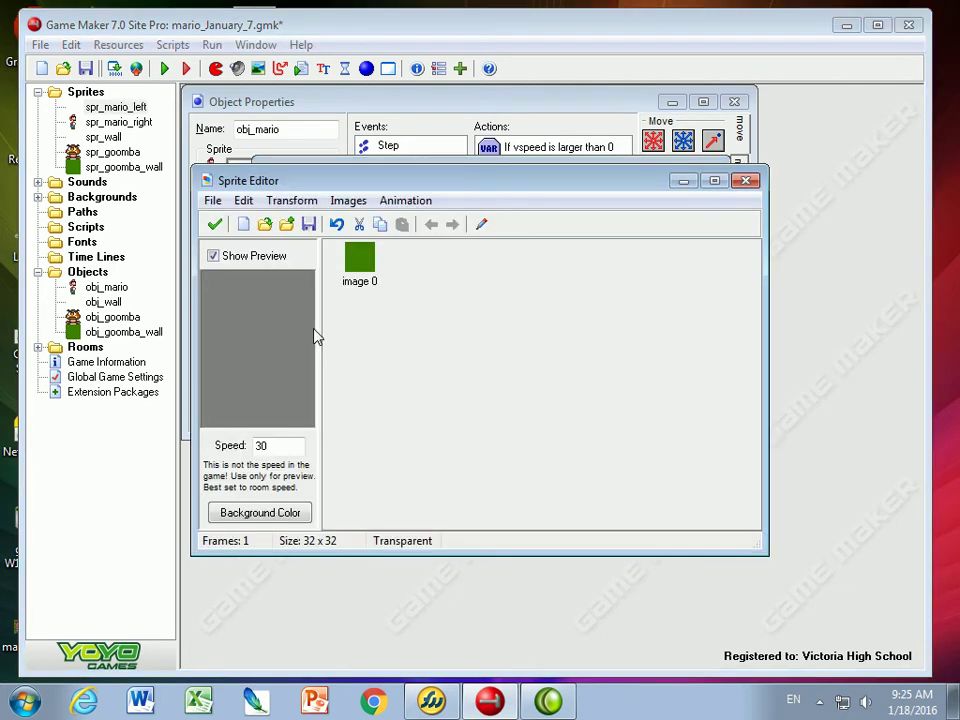
- Load mario_strip_6.bmp into spr_mario_left as six 16 x 32 frames, 6 per row
left_click(213, 201)
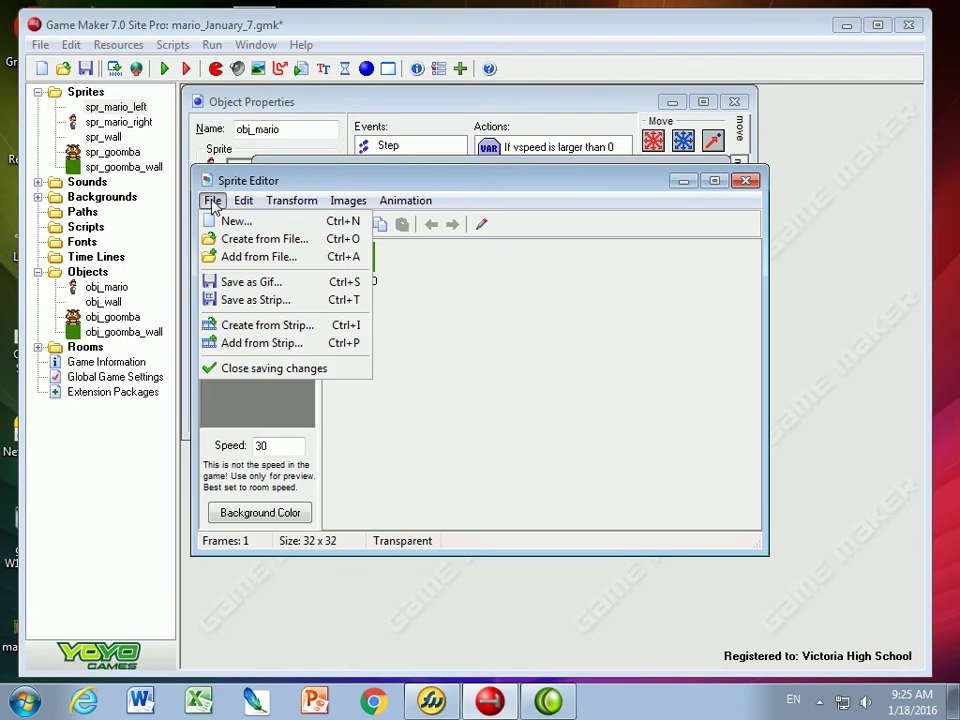
left_click(270, 325)
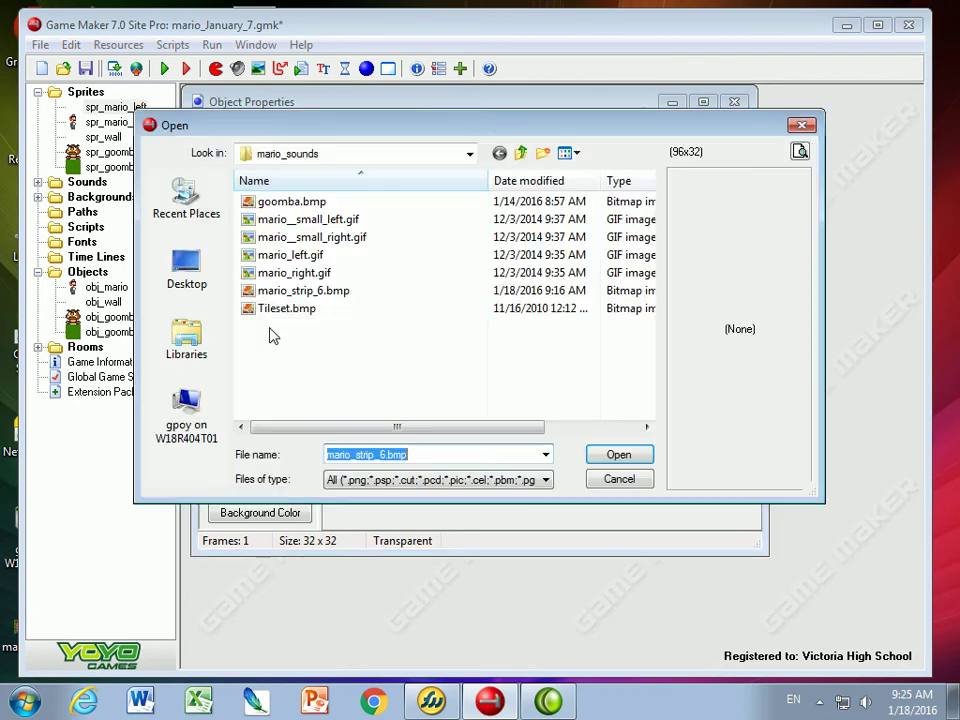
left_click(268, 293)
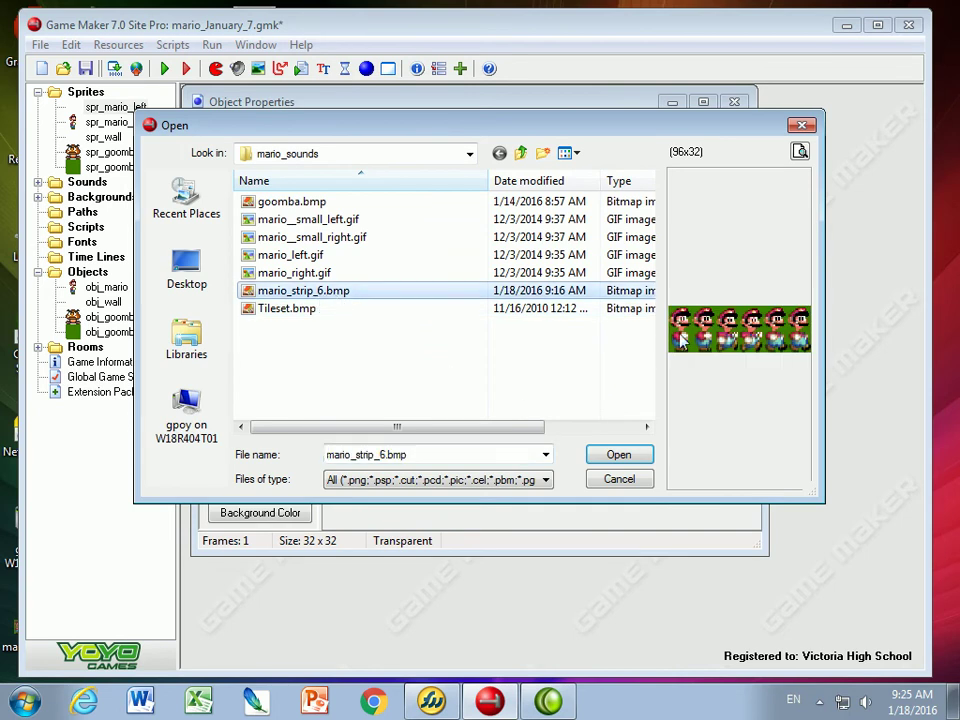
left_click(619, 455)
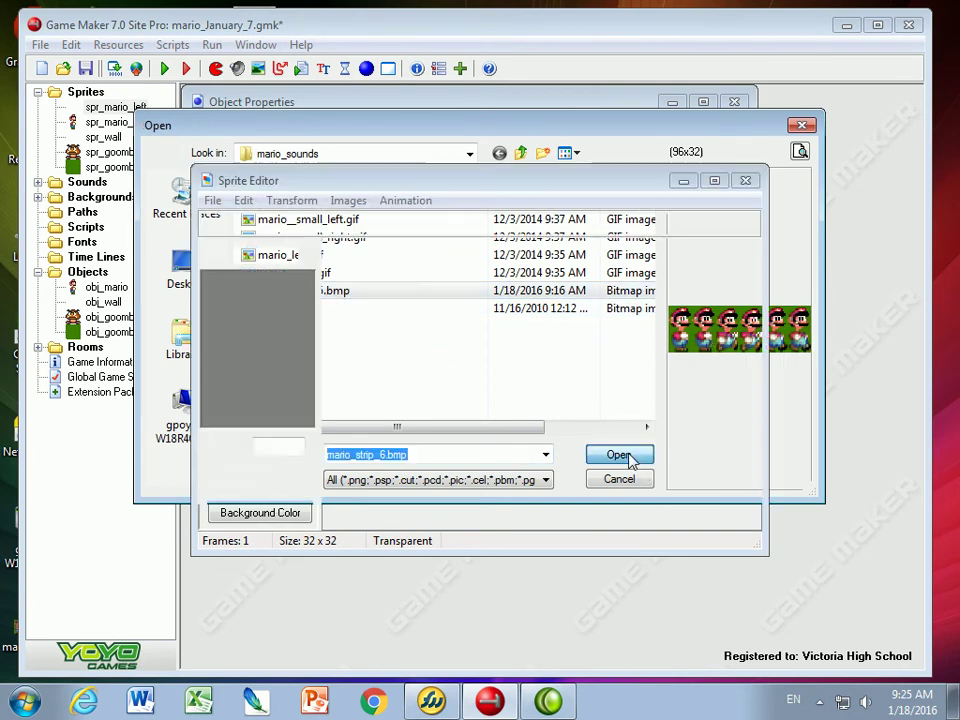
double_click(323, 316)
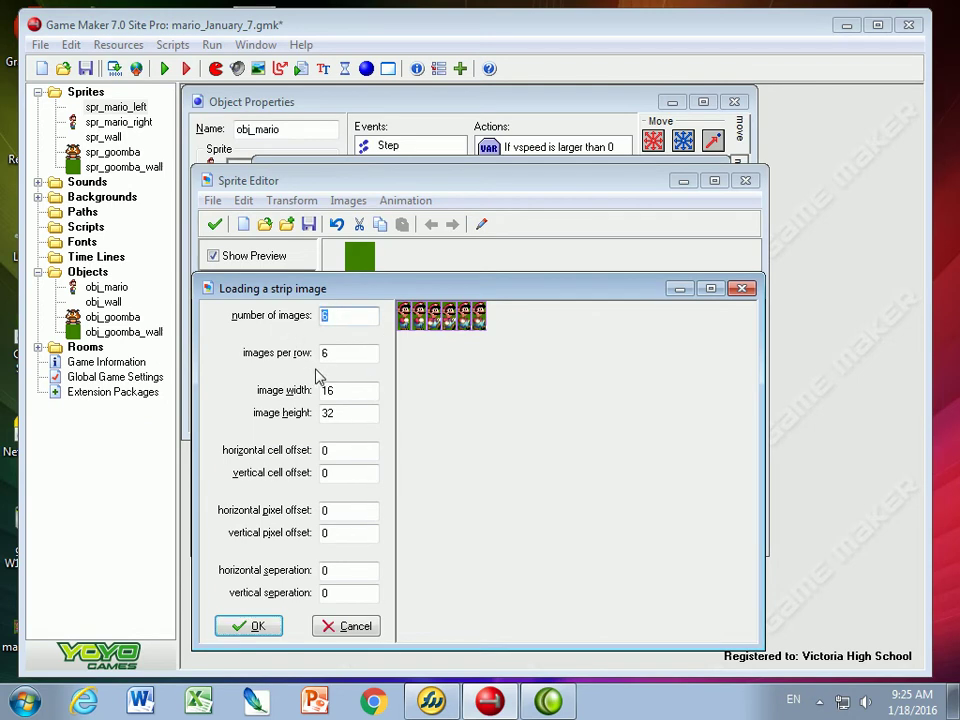
double_click(327, 354)
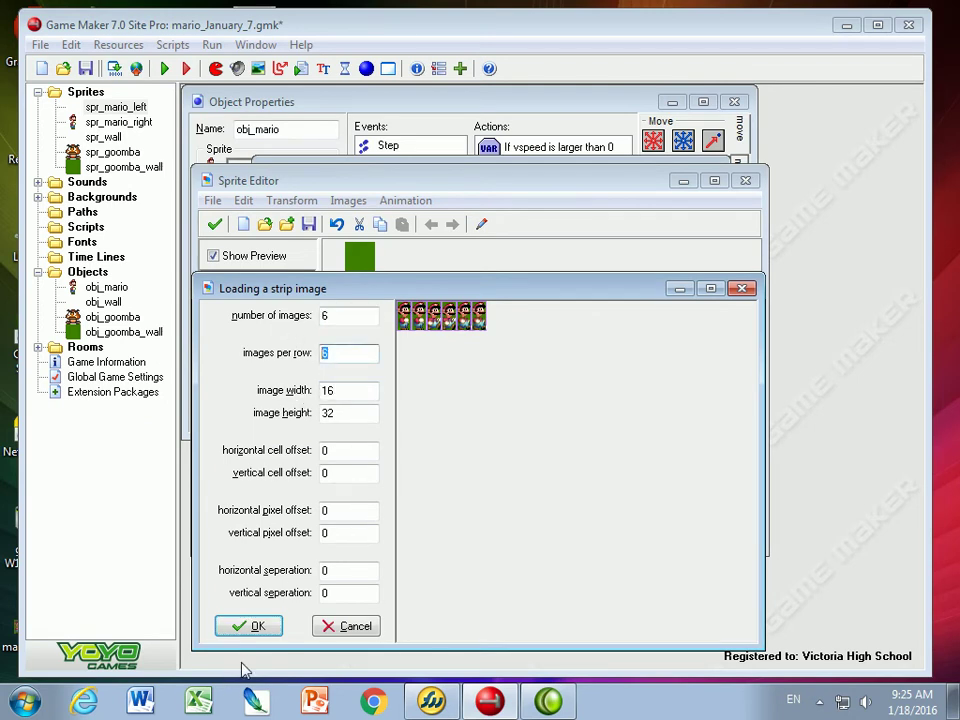
left_click(245, 626)
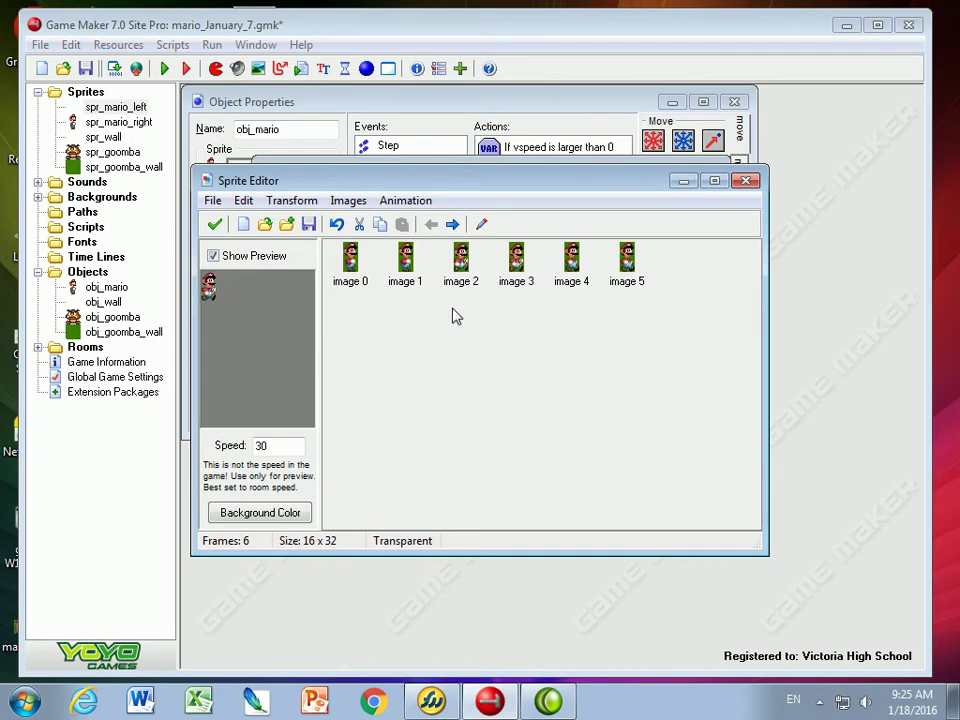
- Flip all six spr_mario_left frames with Mirror Horizontal so Mario faces left
left_click(296, 204)
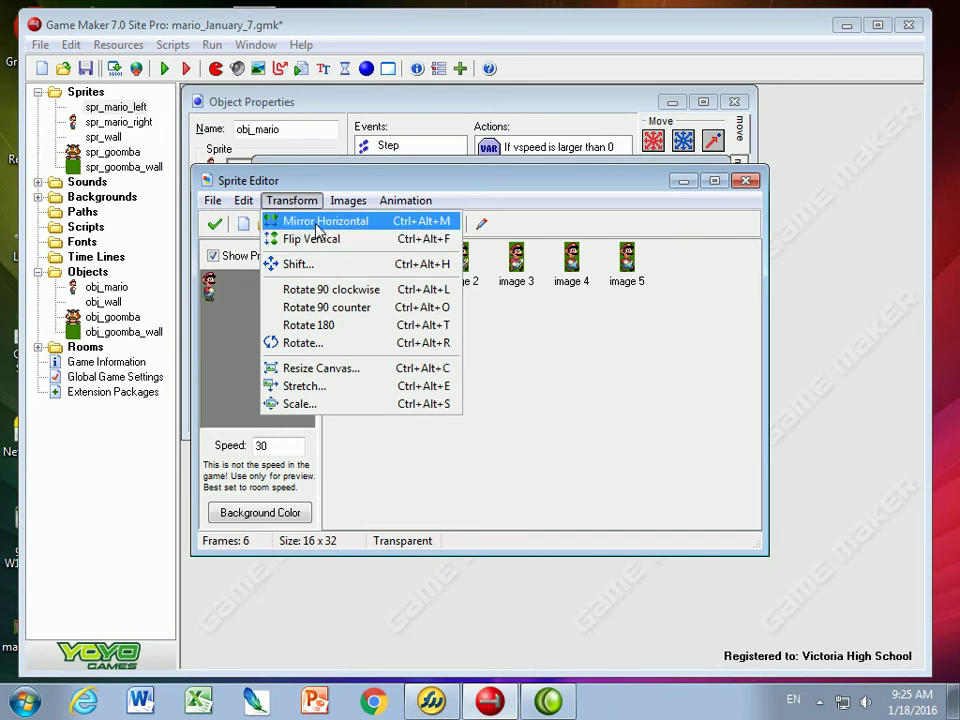
left_click(317, 222)
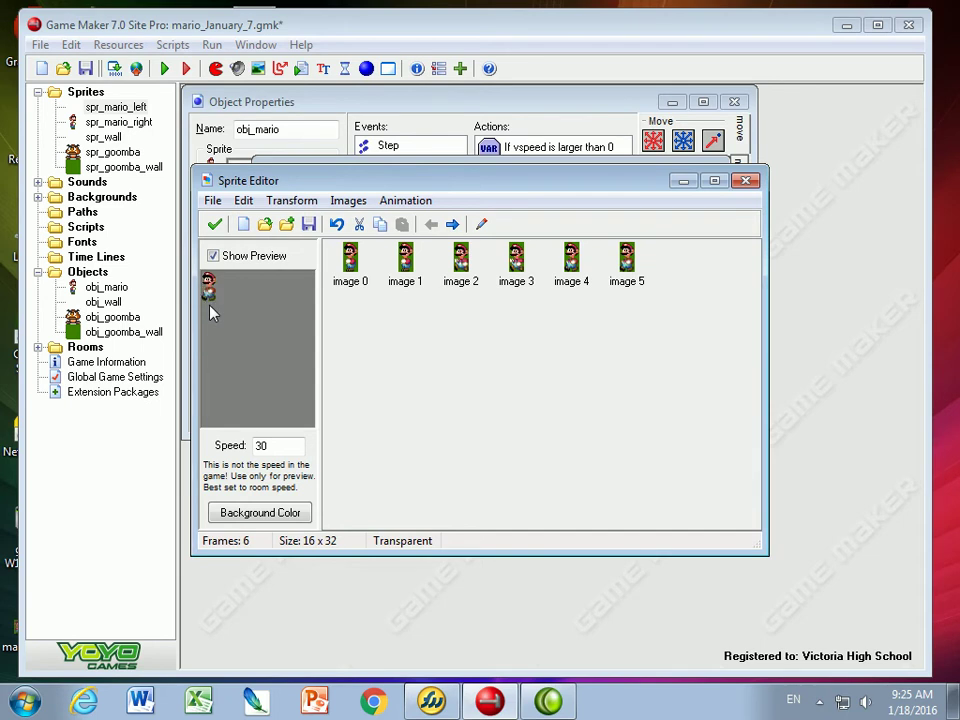
- Keep the mirrored frames and uncheck Precise collision checking and Preload texture
left_click(214, 224)
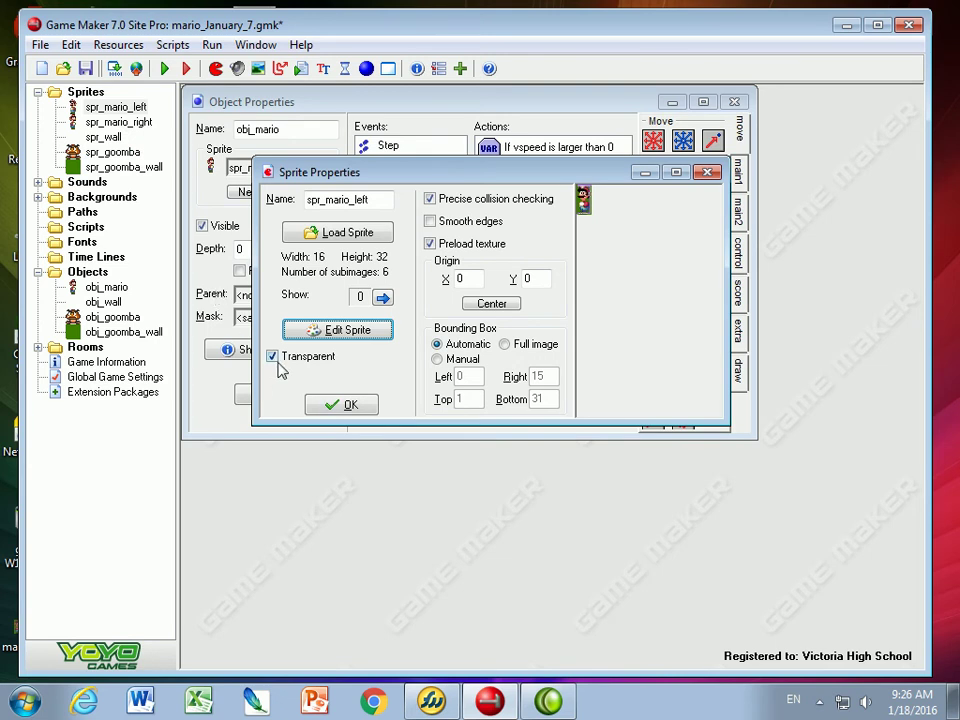
left_click(430, 200)
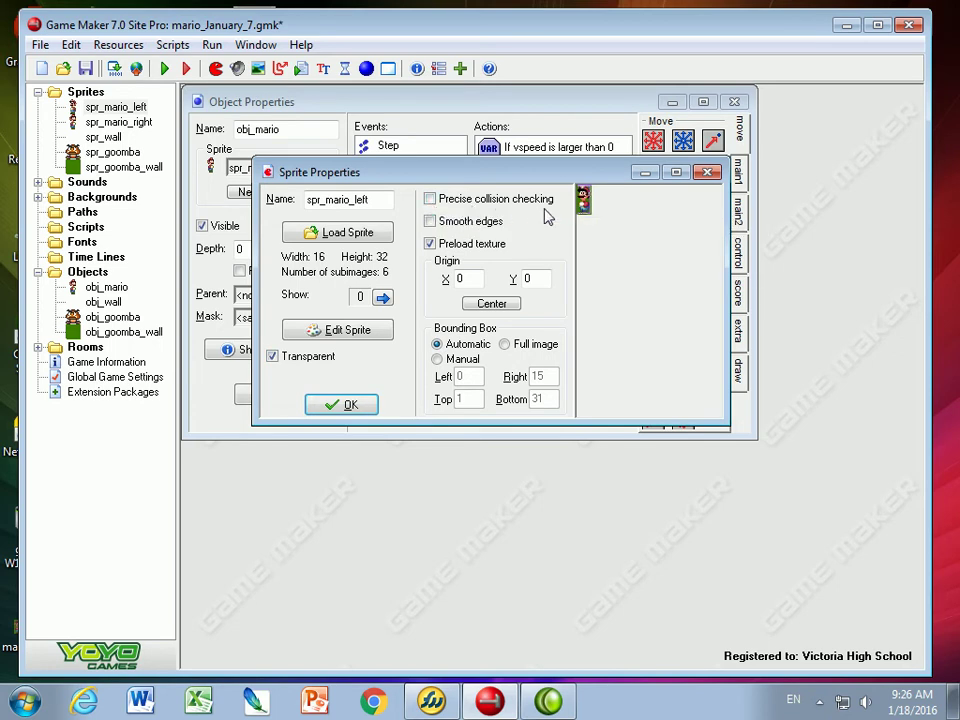
left_click(430, 244)
- Close the sprite properties and add a Key Press <Left> event to obj_mario
left_click(347, 409)
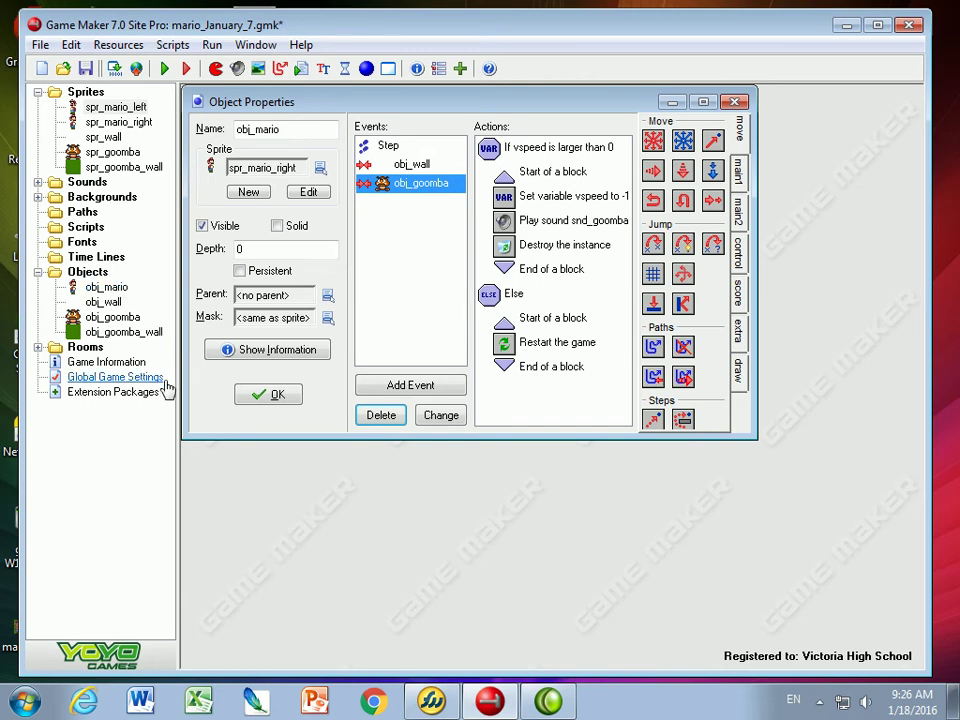
left_click(398, 388)
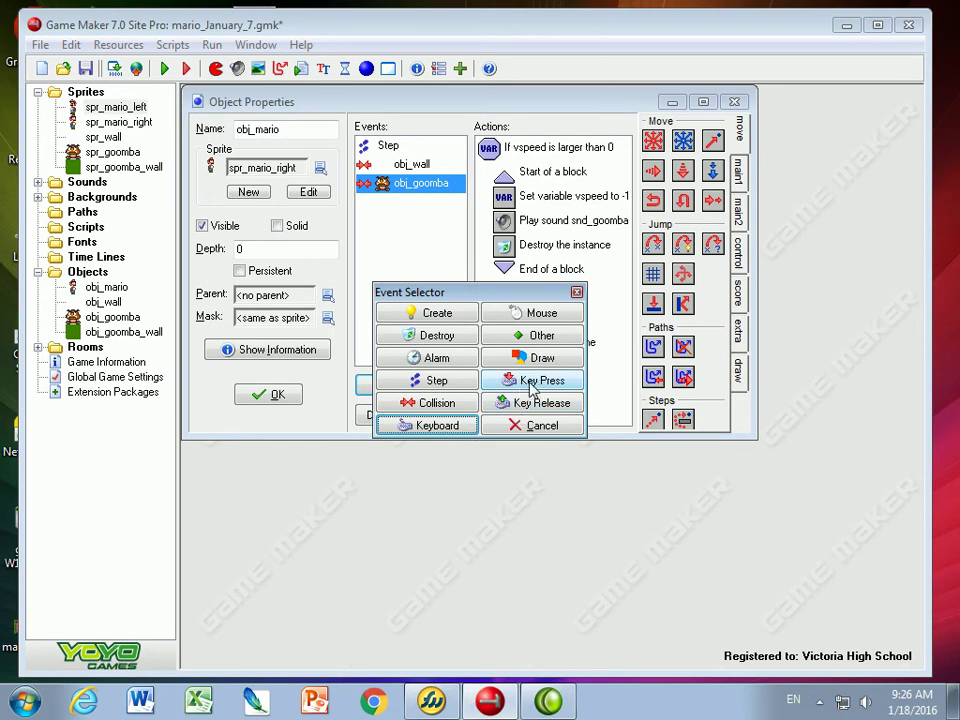
left_click(531, 382)
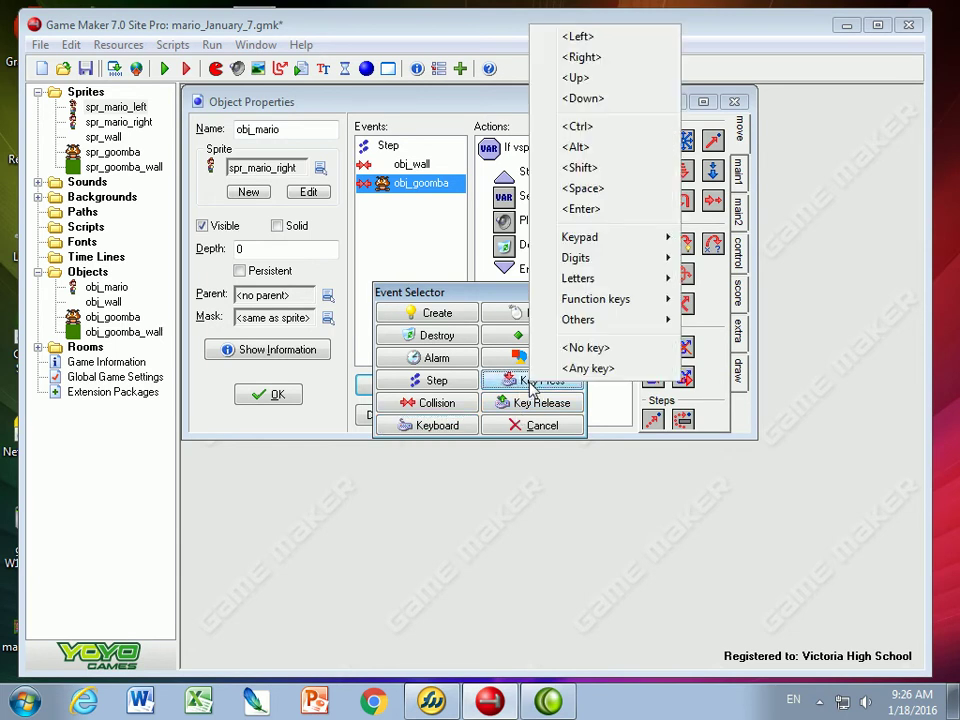
left_click(580, 37)
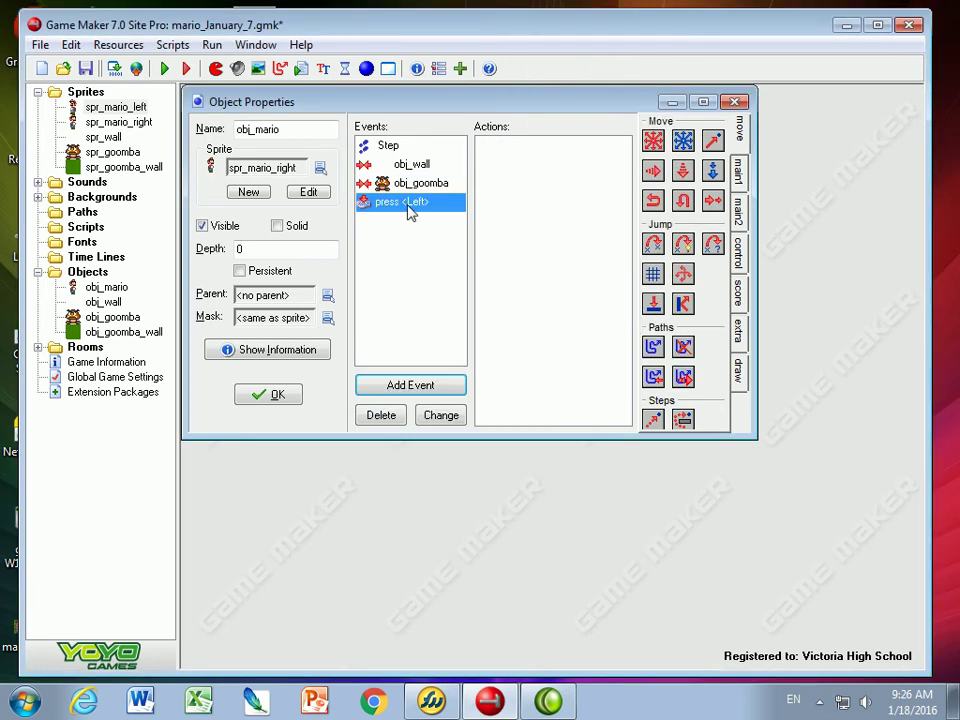
- Give the <Left> event a Change Sprite action set to spr_mario_left, subimage 0, speed 1
left_click(740, 207)
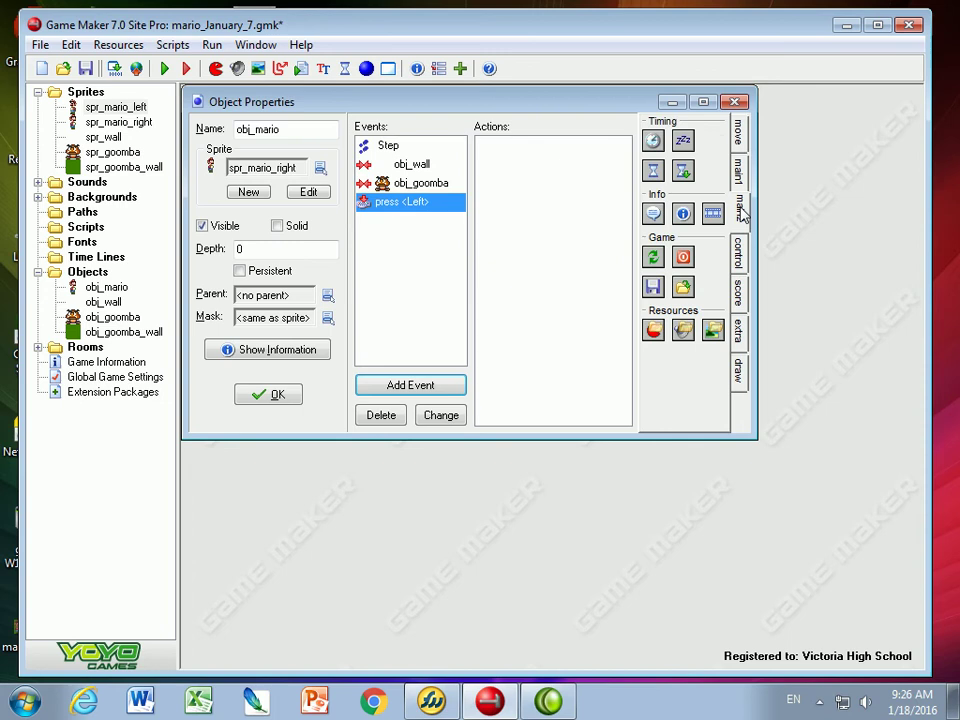
left_click(740, 170)
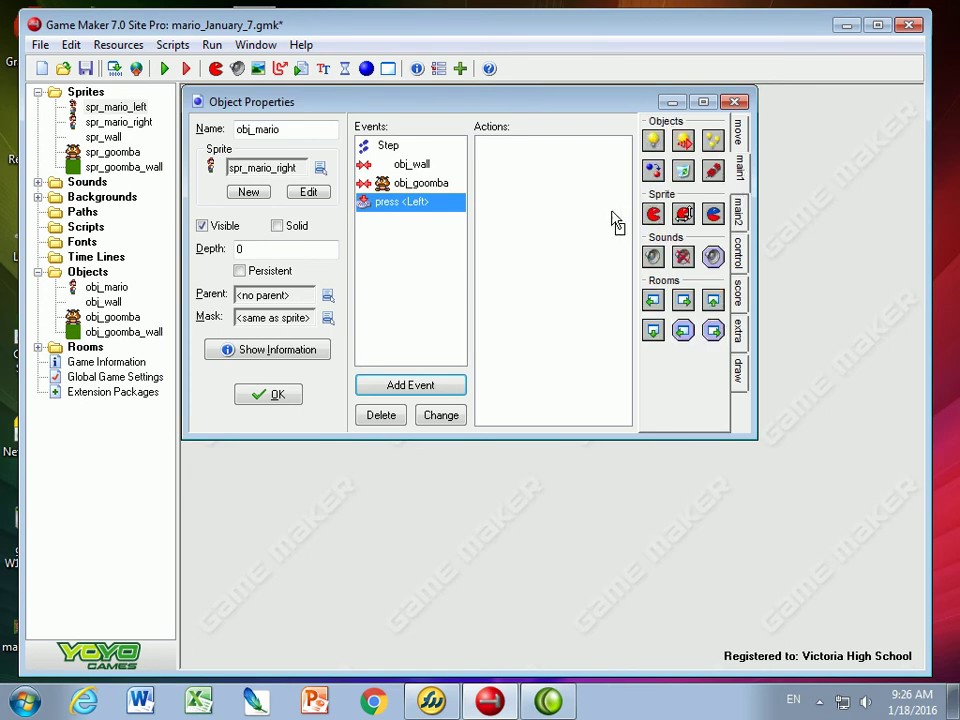
left_click_drag(548, 192, 547, 190)
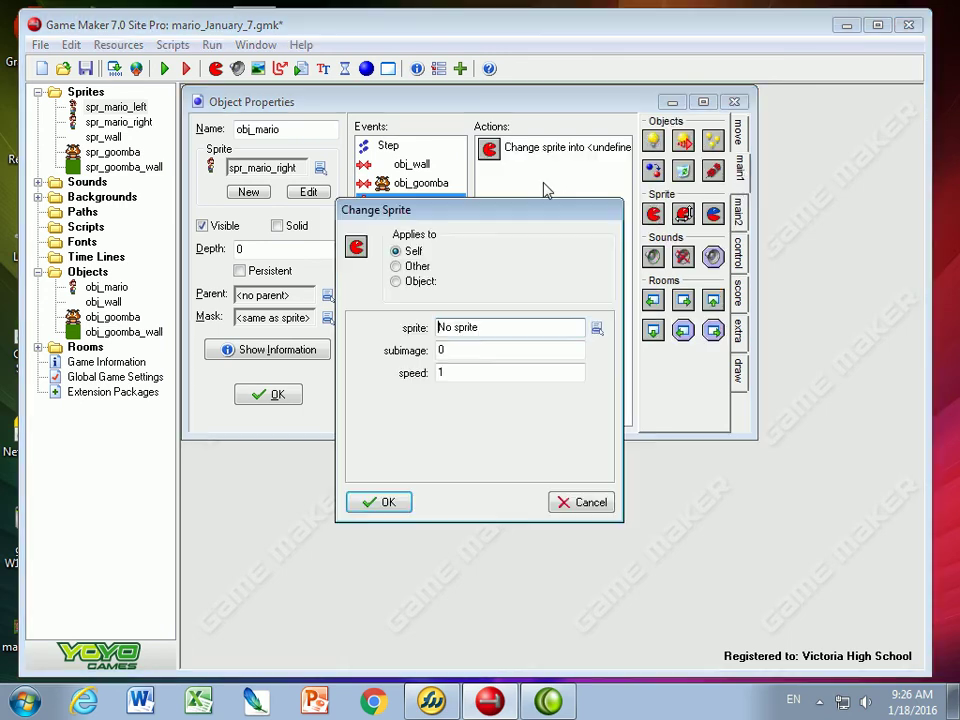
left_click(596, 328)
left_click(645, 352)
double_click(445, 373)
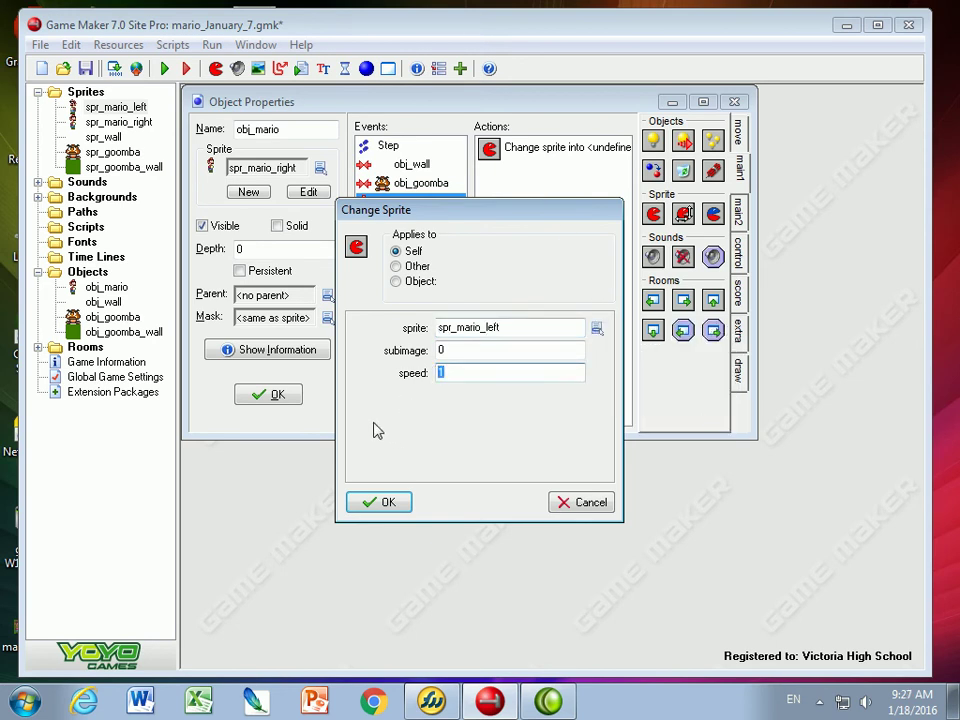
left_click(378, 502)
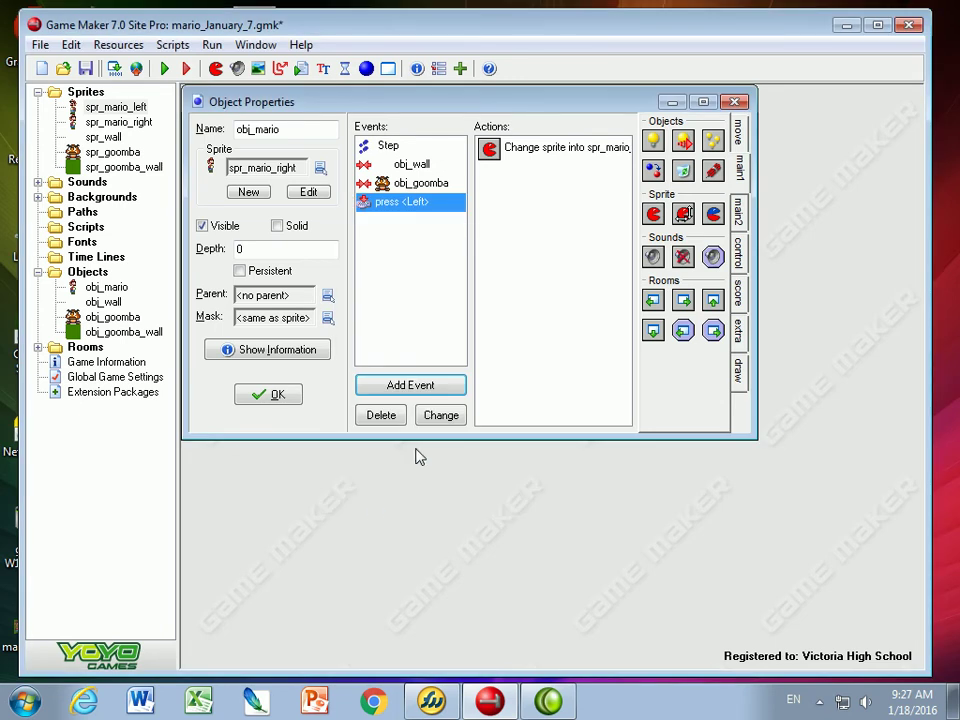
- Add a Key Press <Right> event whose Change Sprite action switches to spr_mario_right
left_click(421, 390)
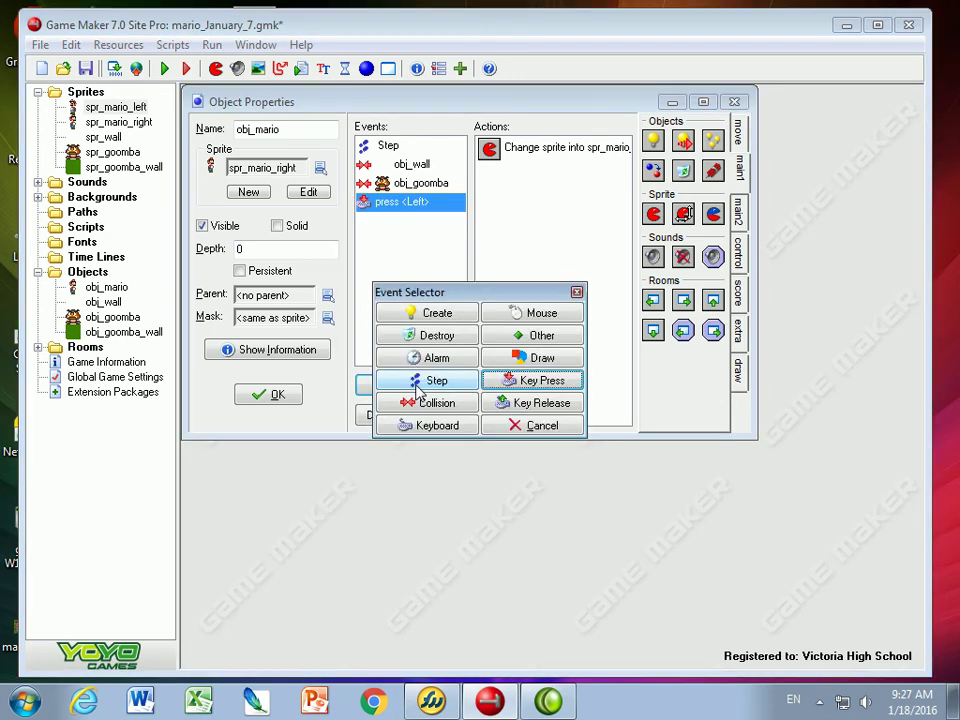
left_click(514, 385)
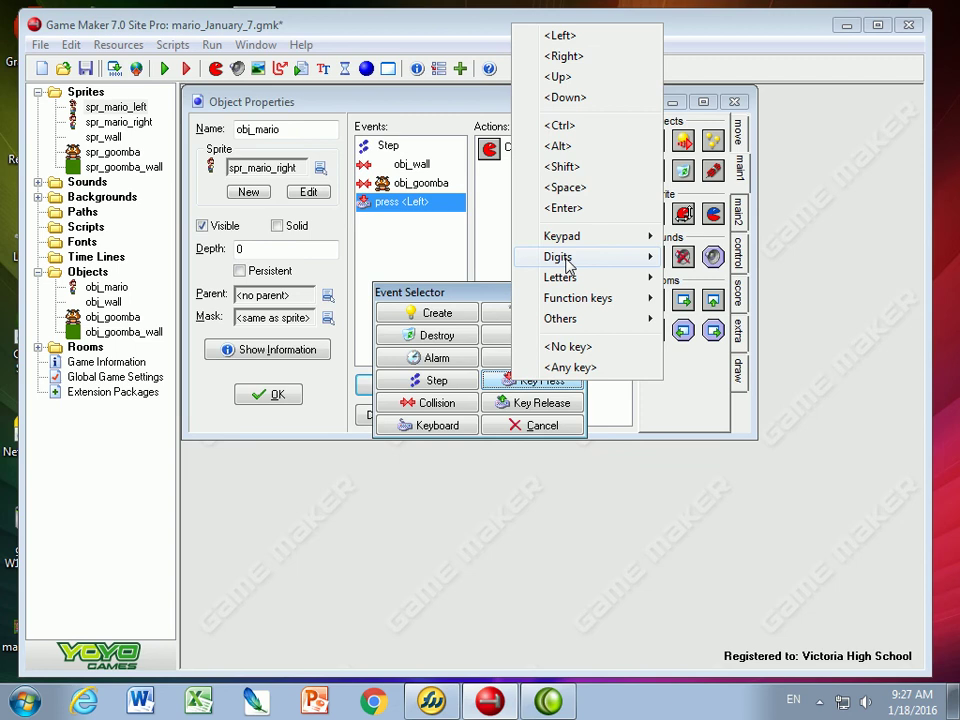
left_click(563, 57)
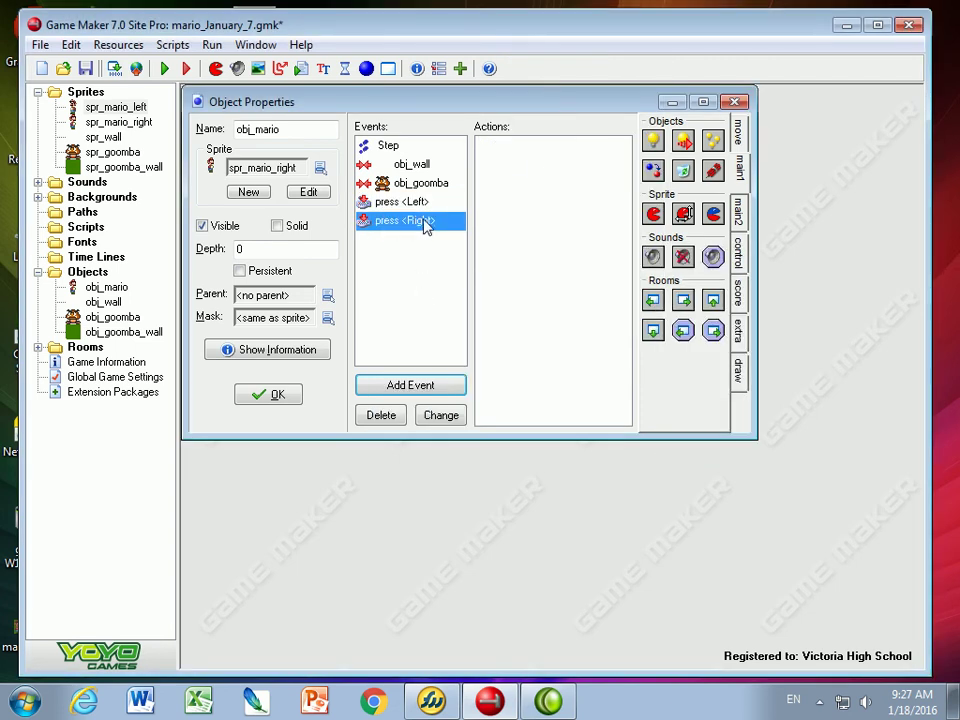
left_click_drag(652, 214, 537, 235)
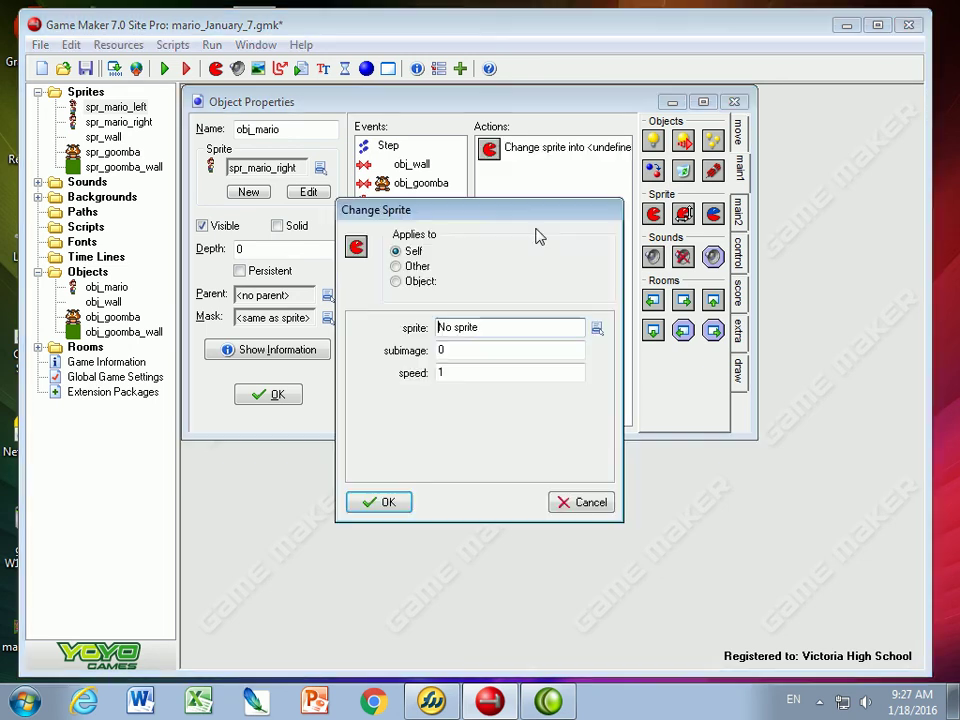
left_click(597, 328)
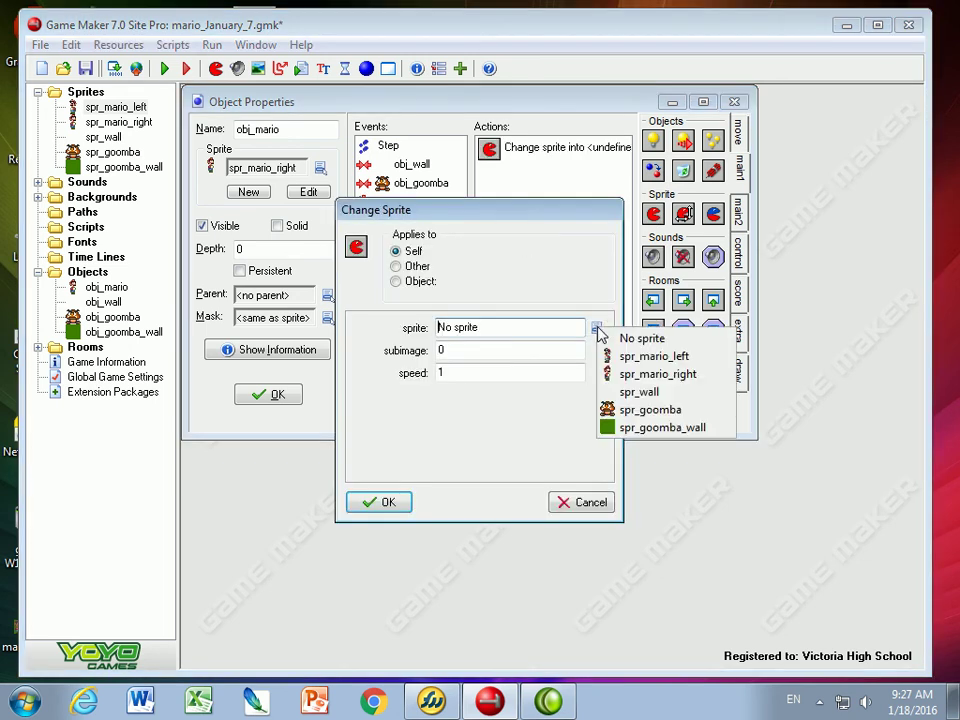
left_click(637, 375)
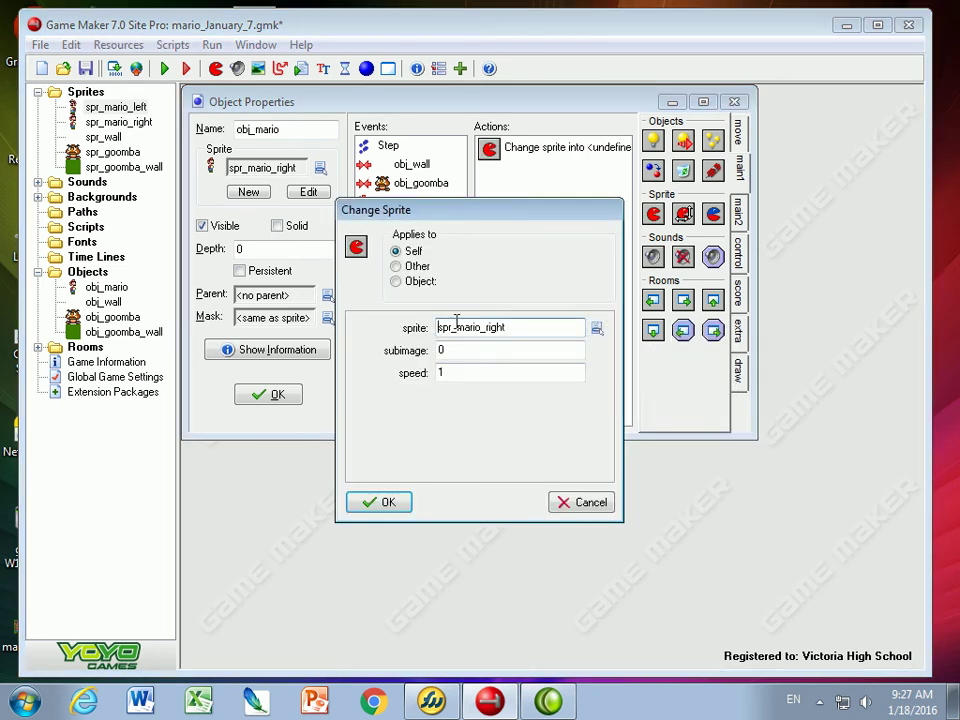
left_click(385, 505)
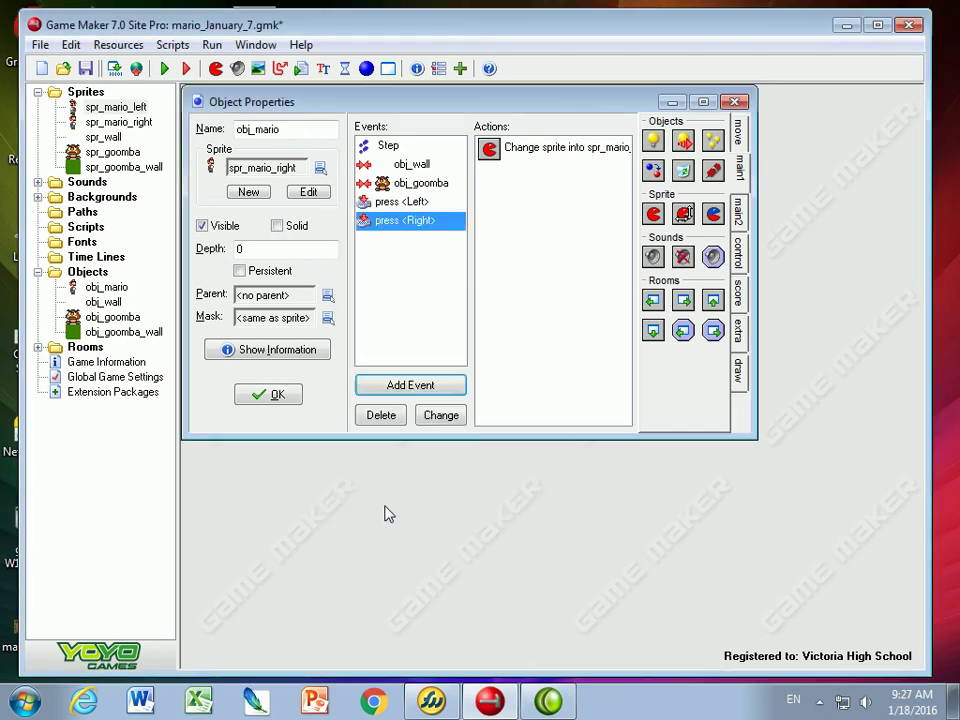
- Add a <No key> keyboard event to obj_mario that changes the sprite to spr_mario_right
left_click(393, 388)
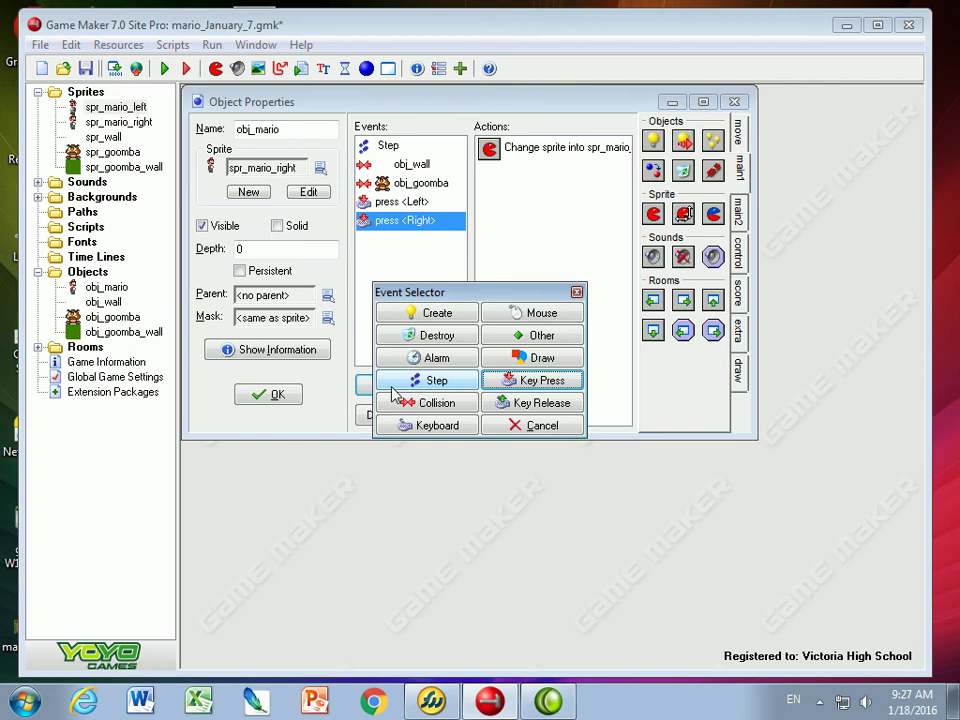
left_click(428, 430)
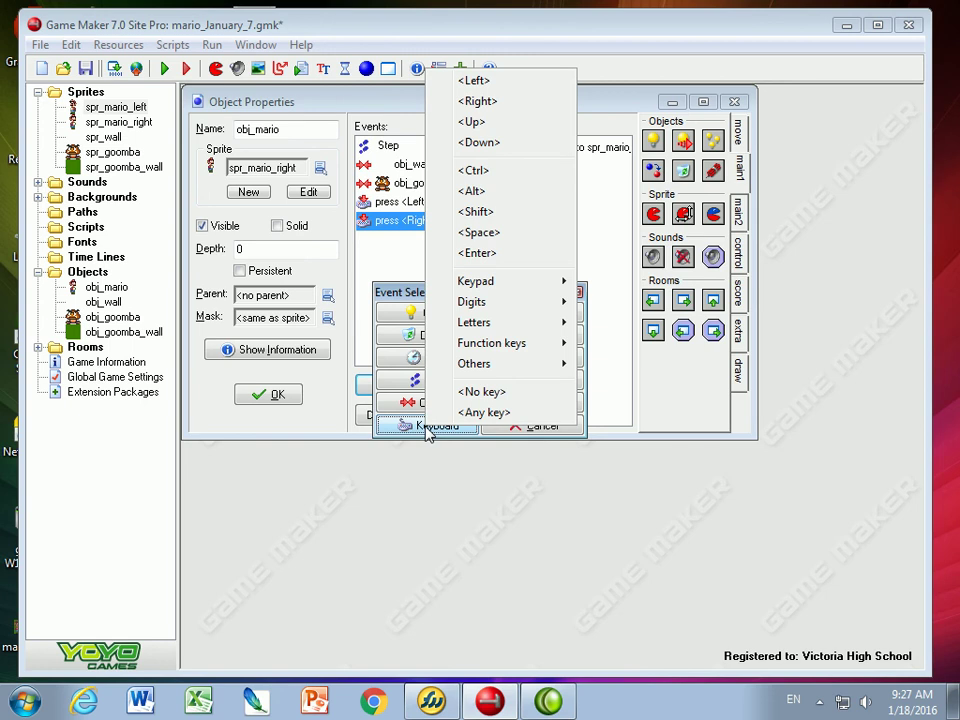
left_click(484, 392)
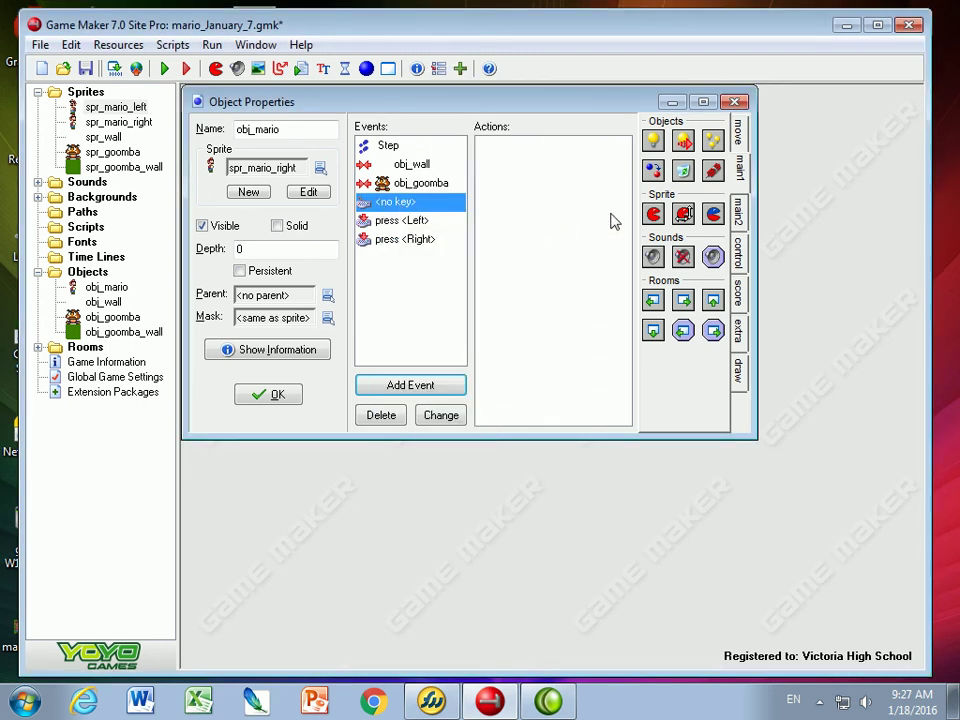
left_click_drag(653, 214, 531, 216)
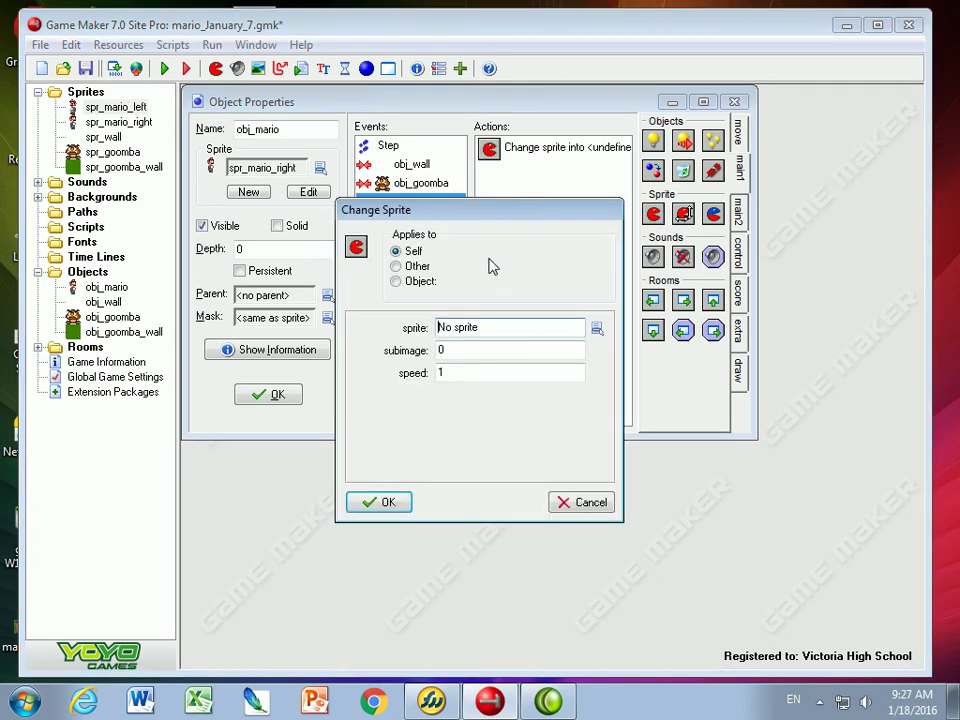
left_click(596, 329)
left_click(660, 373)
- Set that sprite change's animation speed to 0, confirm it, and close obj_mario's properties
double_click(468, 374)
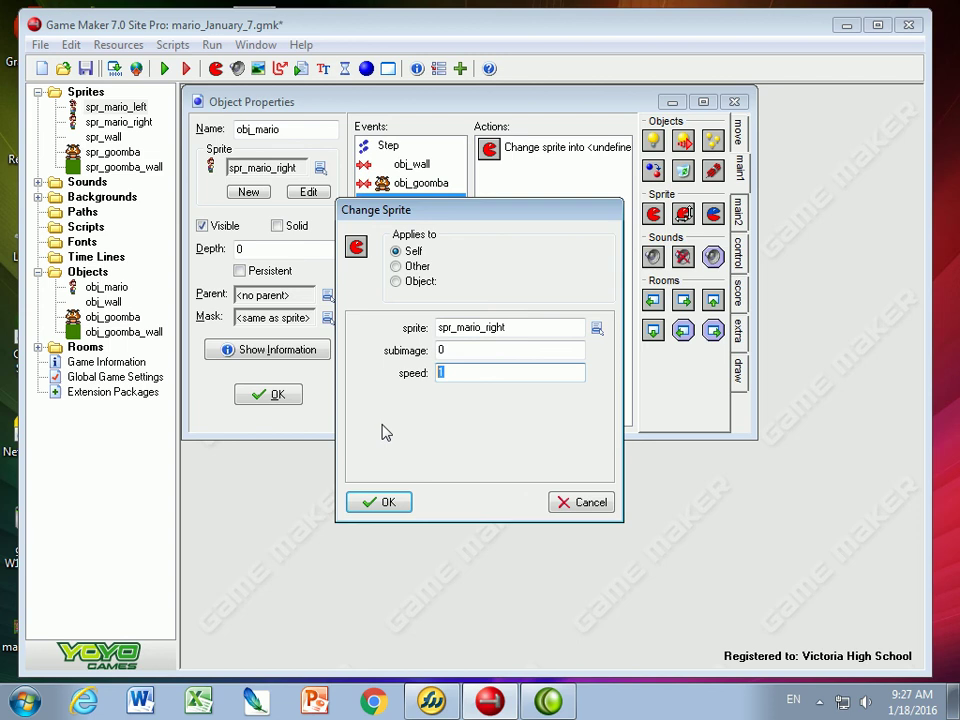
type("0")
key("shift+Tab")
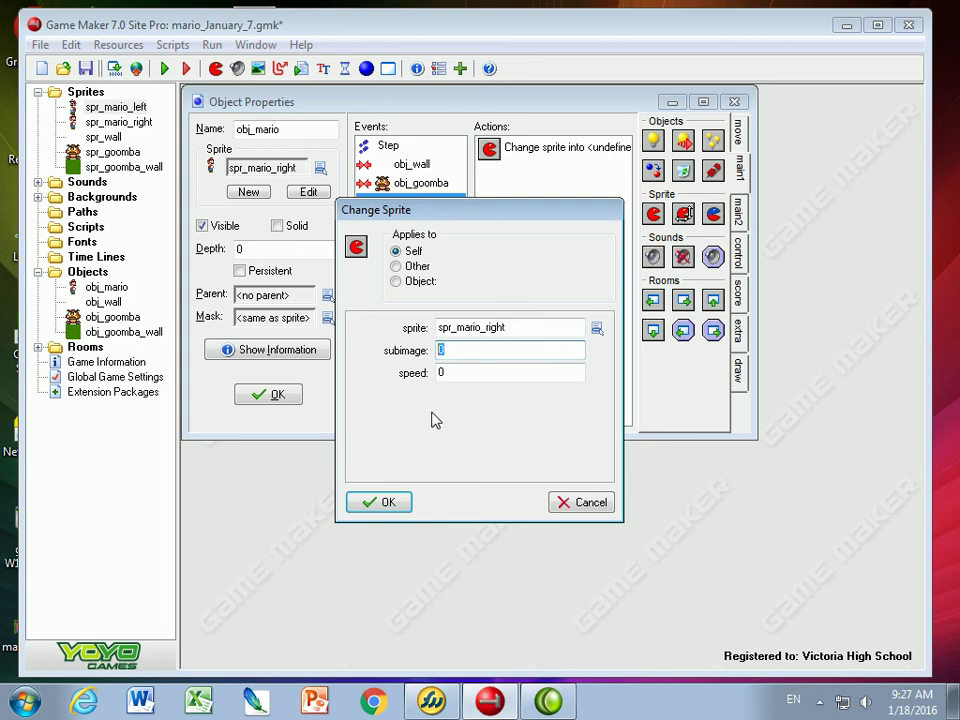
double_click(467, 372)
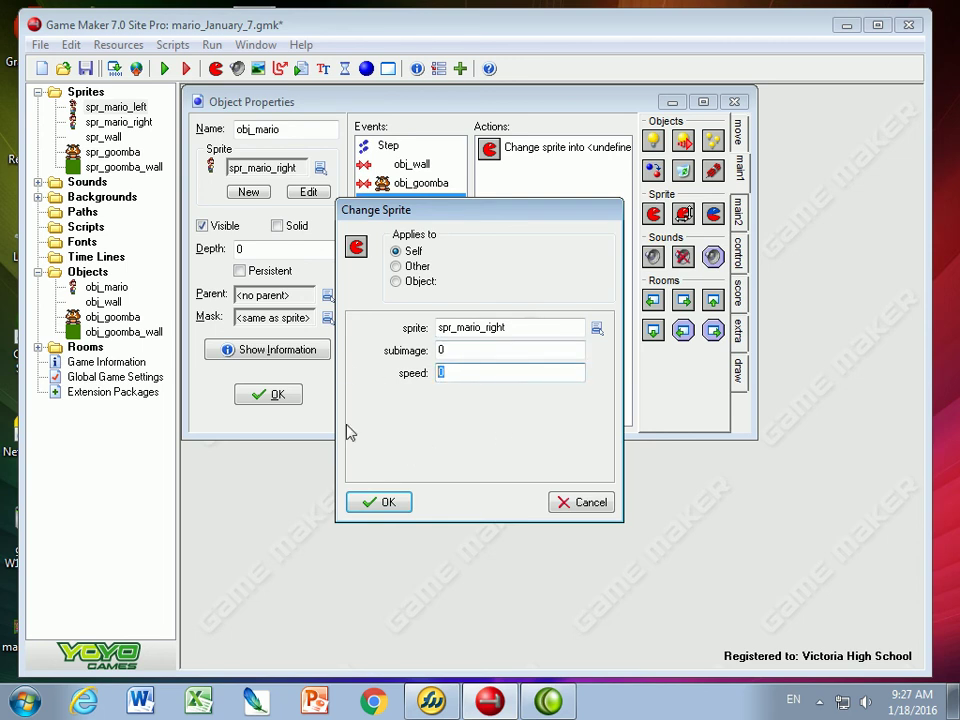
left_click(376, 502)
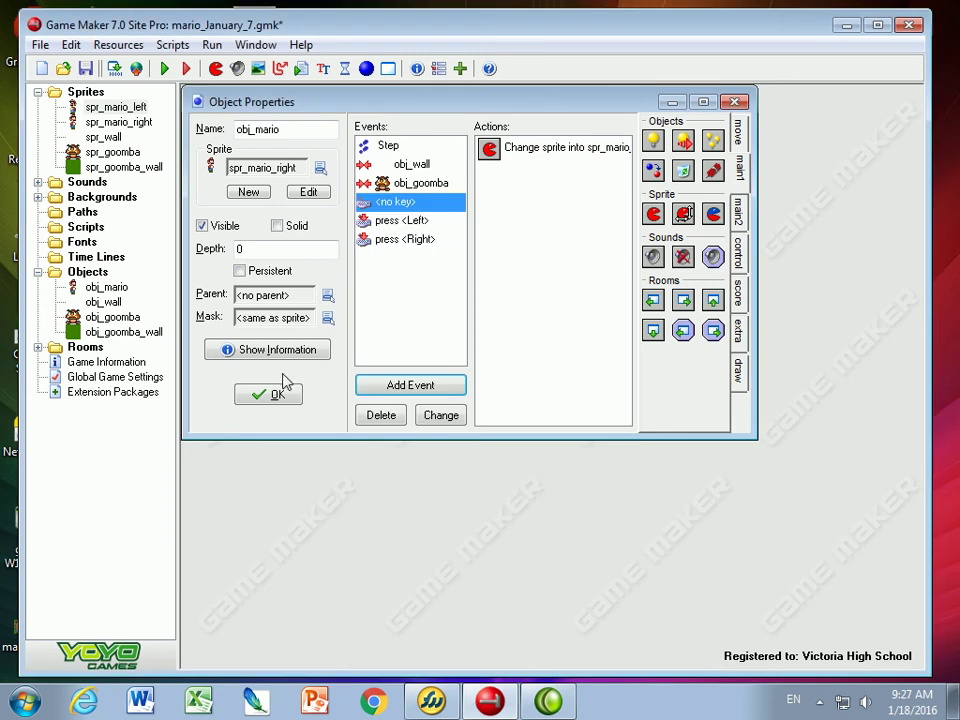
left_click(278, 395)
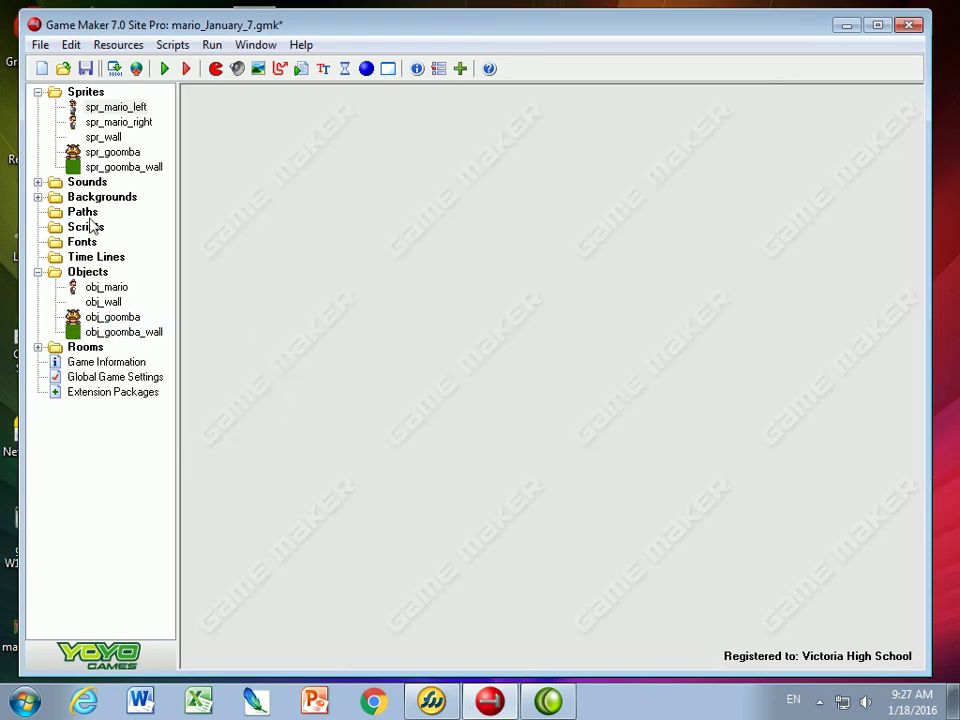
- Run the game and walk Mario right and left, jumping onto the ledge by the left wall
left_click(162, 68)
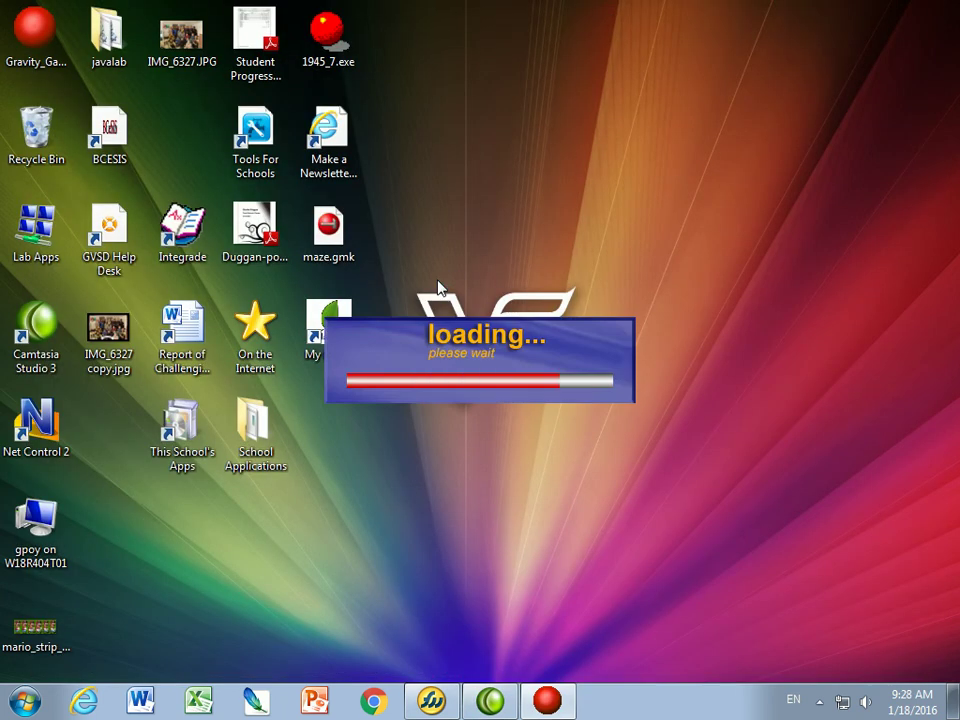
key("Right")
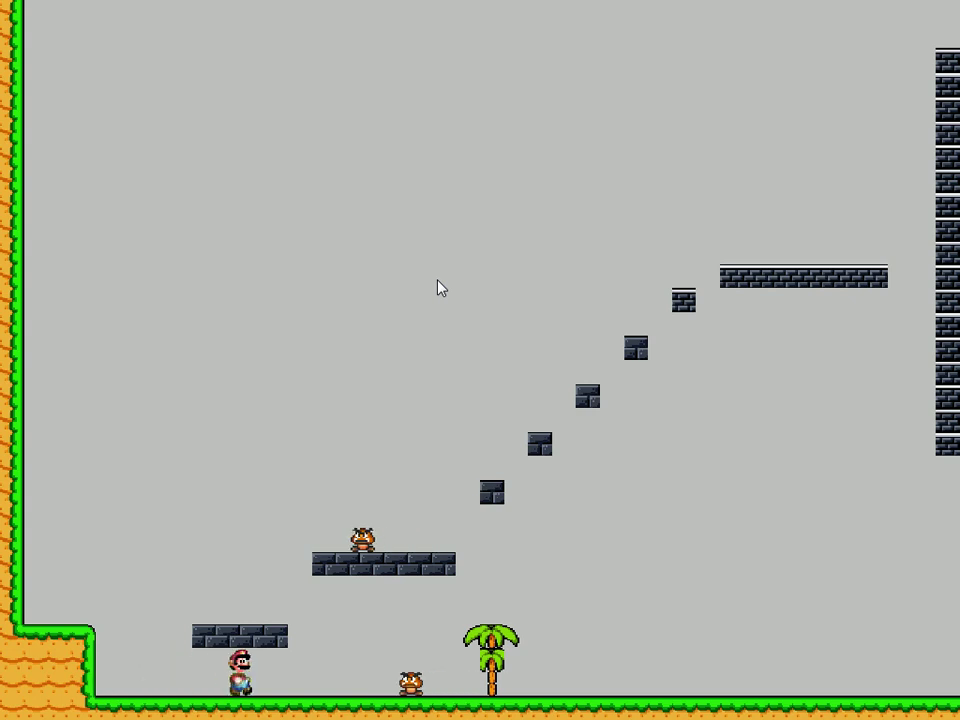
key("Left")
key("Up")
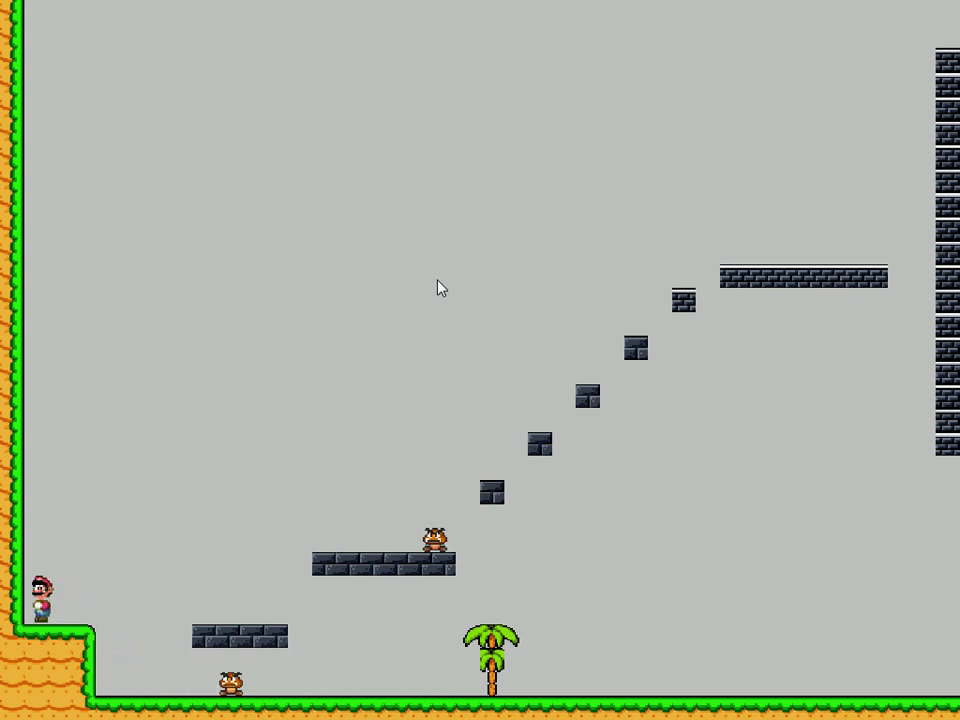
key("Right")
key("Up")
- Jump Mario onto and off the low brick ledge, then quit back to the editor with Escape
key("Up")
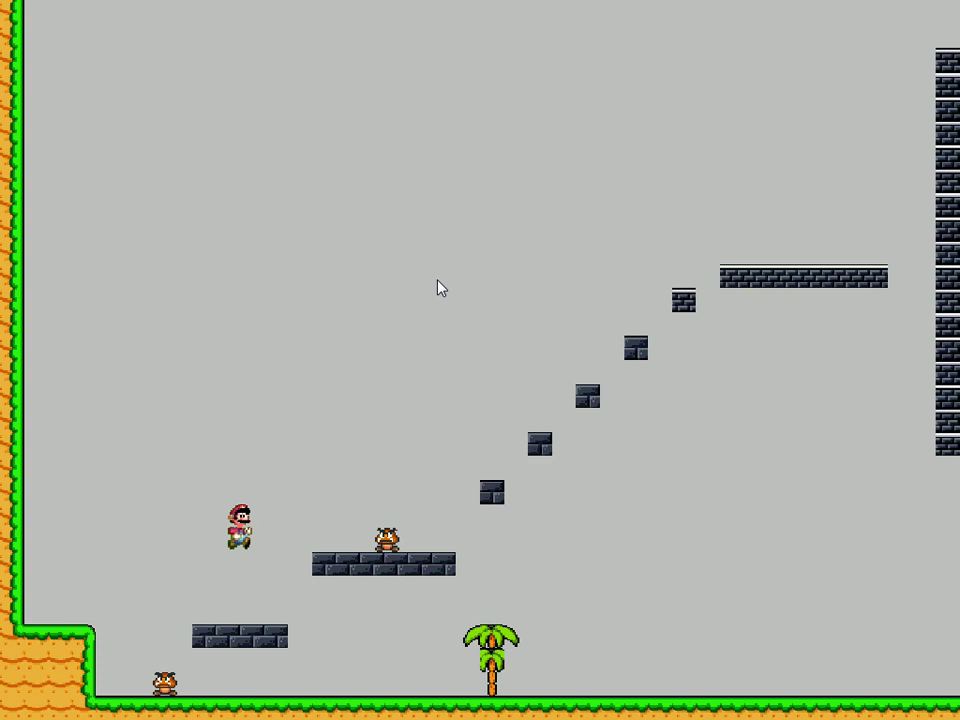
key("Up")
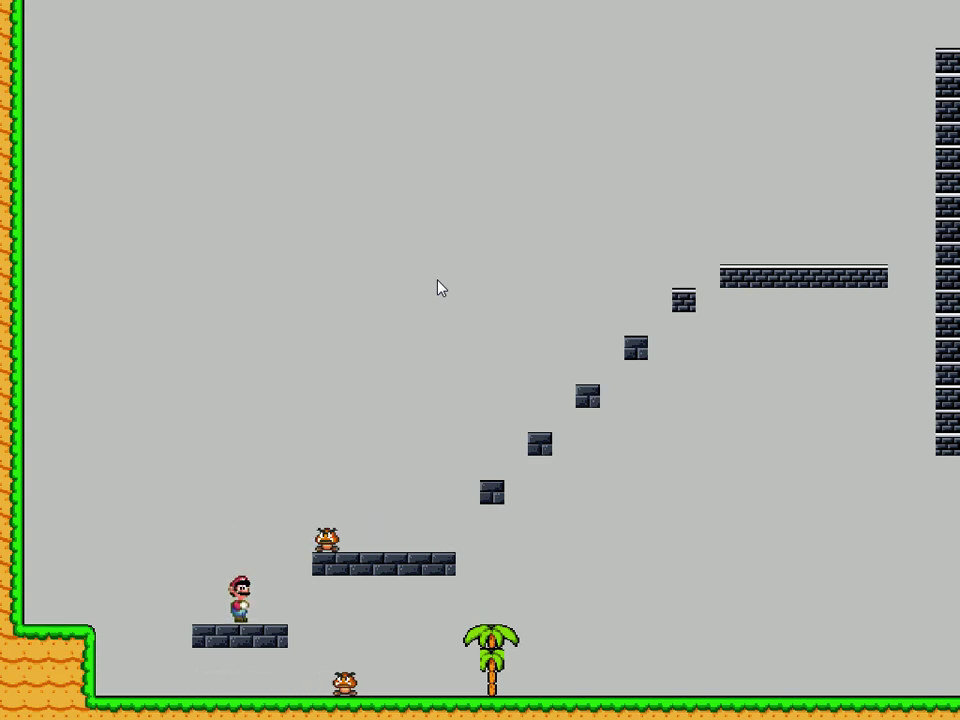
key("Left")
key("Right")
key("Right")
key("Up")
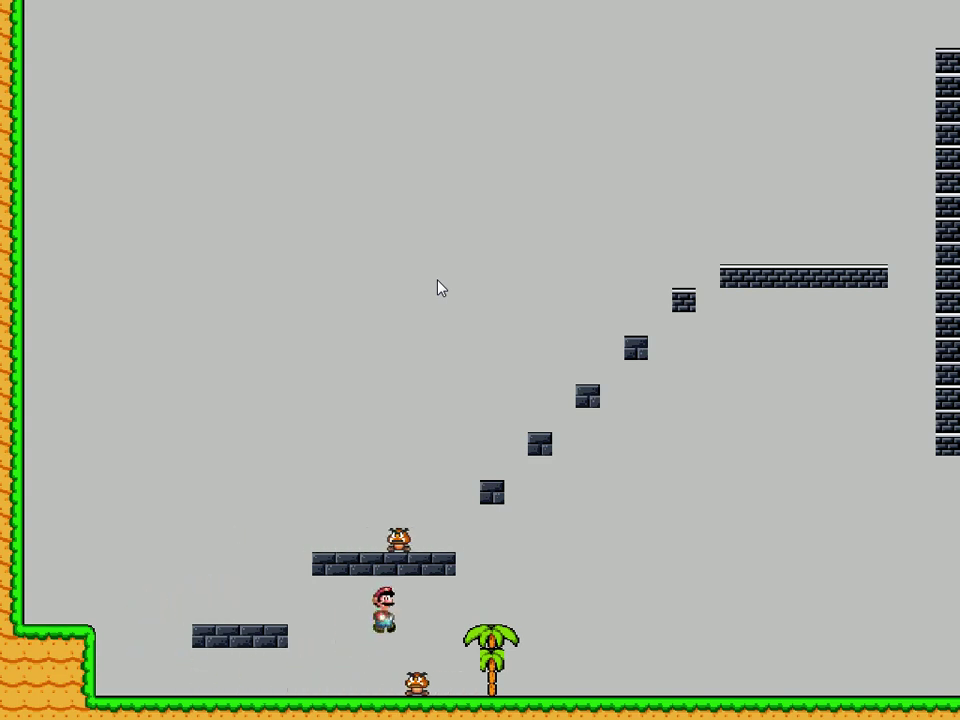
key("Up")
key("Left")
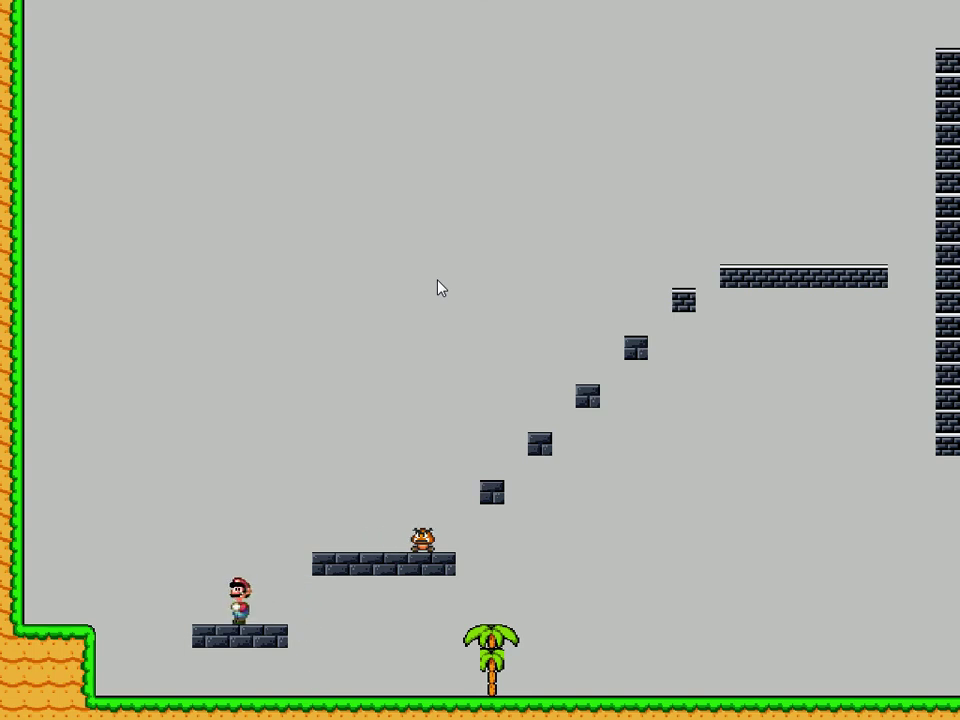
key("Escape")
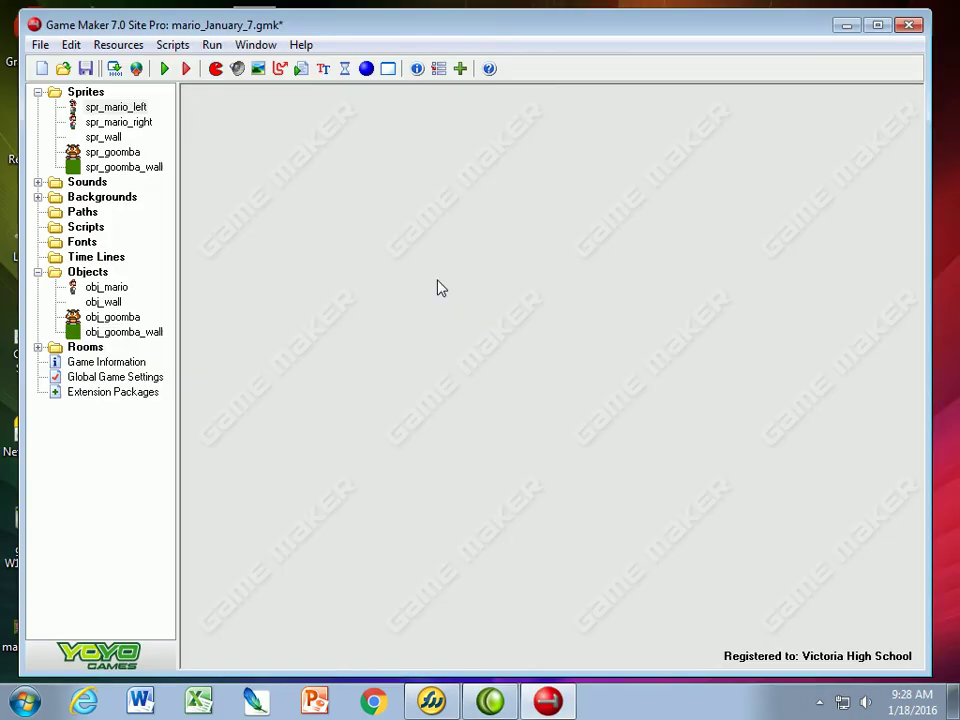